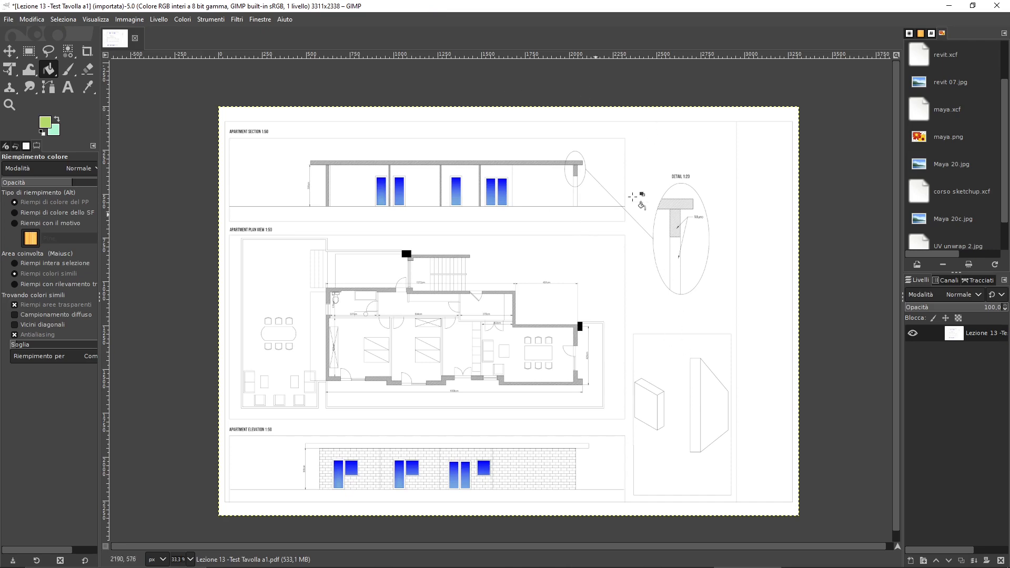
- Switch to AutoCAD and examine the section, plan, elevation and detail views on the Test a1 (2) layout
left_click(948, 6)
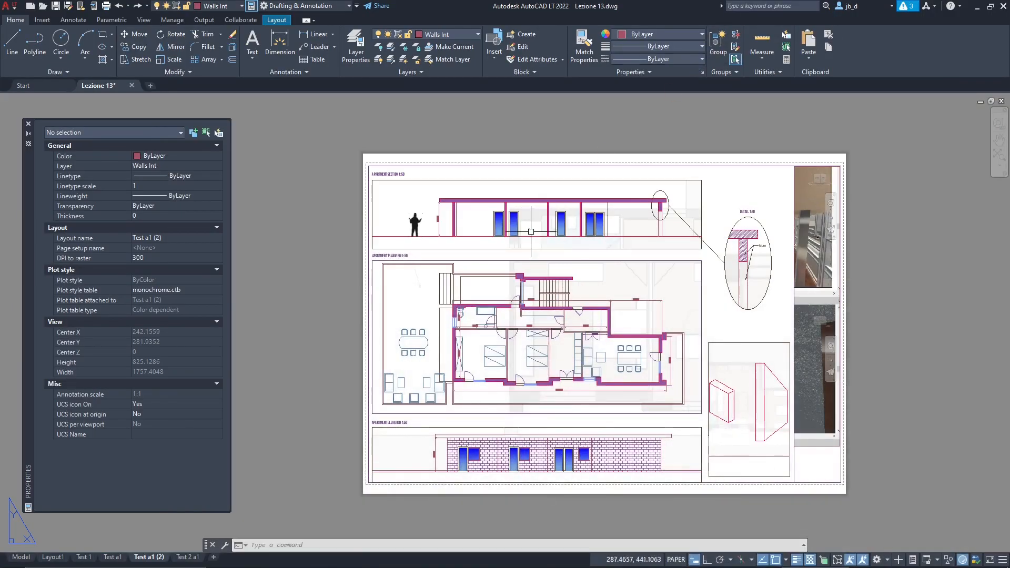
scroll(516, 218, "up", 2)
scroll(309, 211, "down", 2)
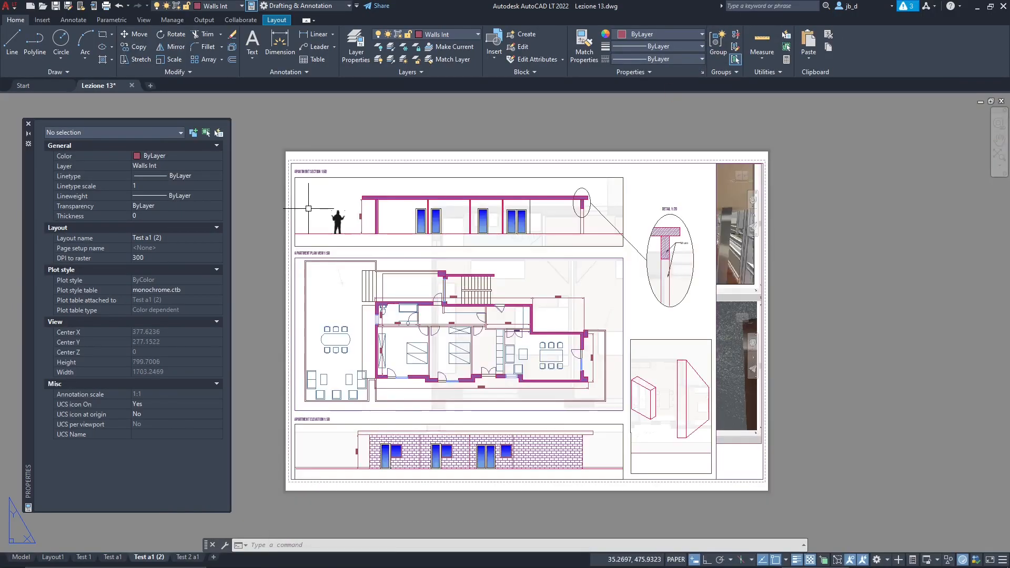
scroll(315, 224, "up", 2)
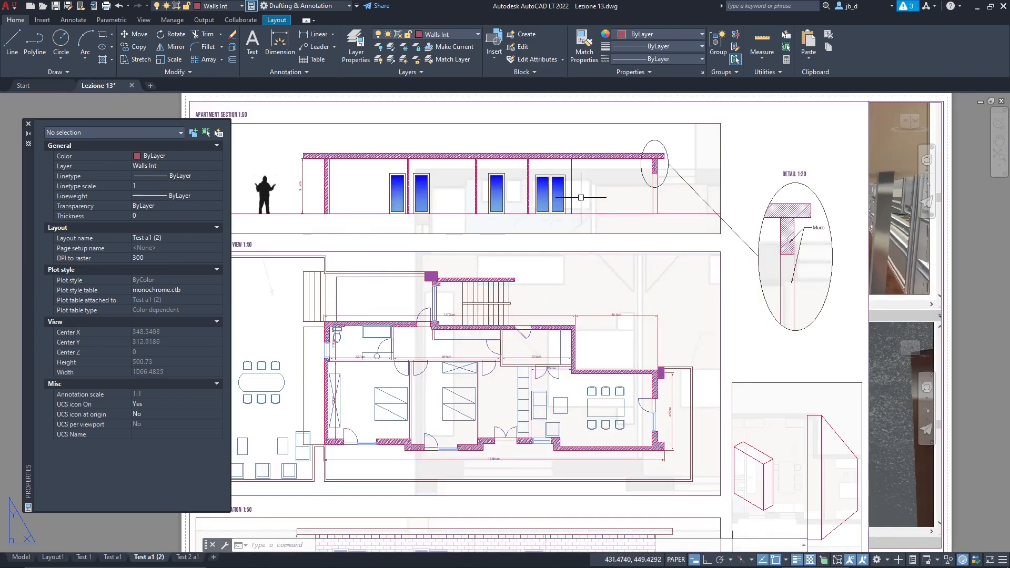
scroll(833, 297, "down", 2)
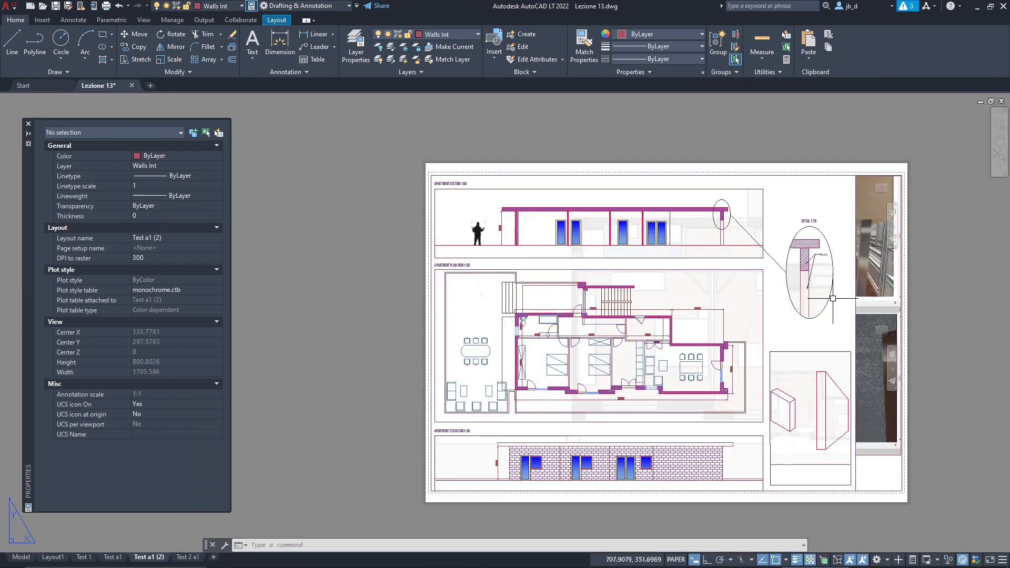
scroll(867, 455, "up", 2)
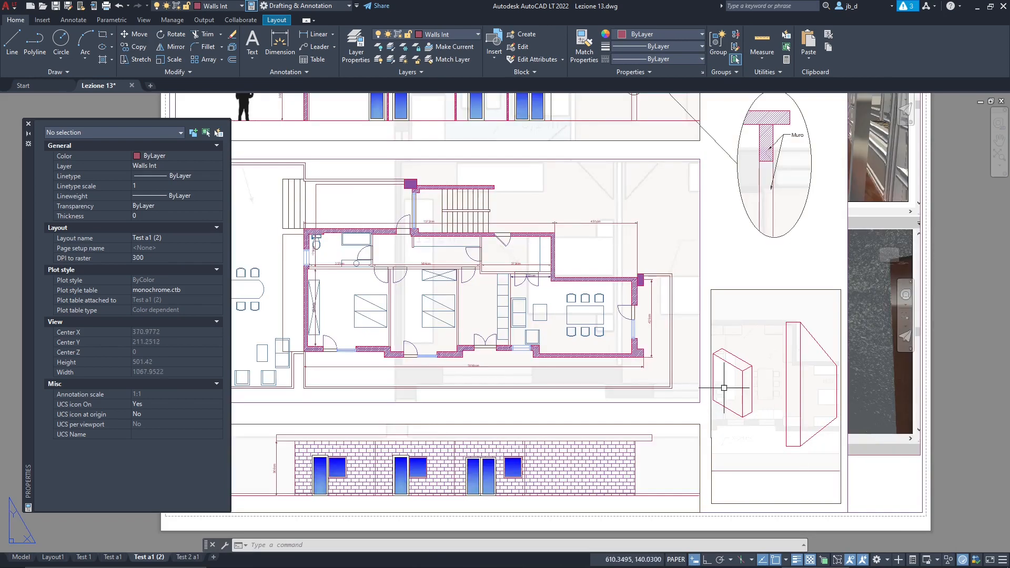
scroll(605, 415, "down", 2)
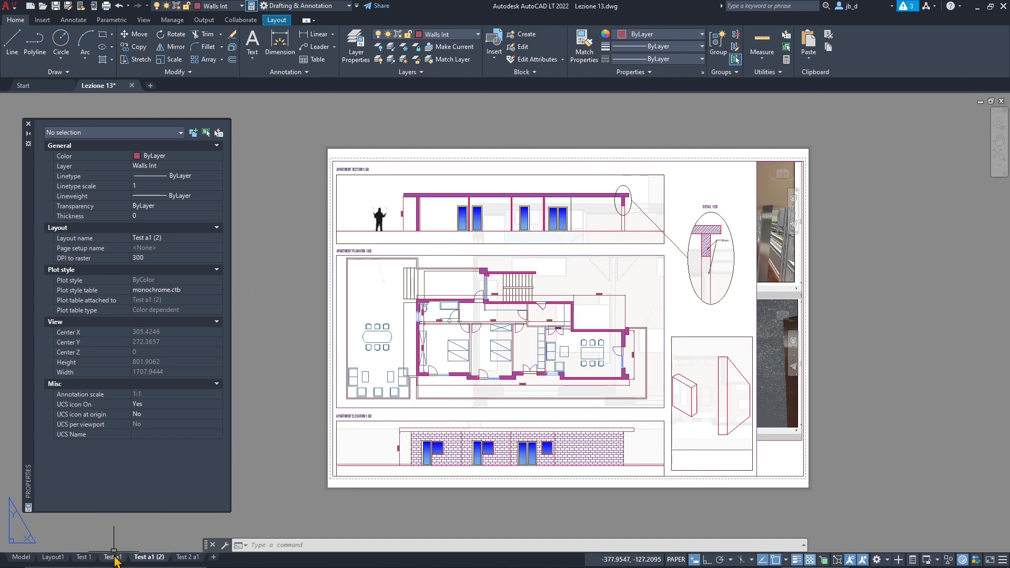
- Go to model space and delete the large faded background image behind the drawings
left_click(52, 558)
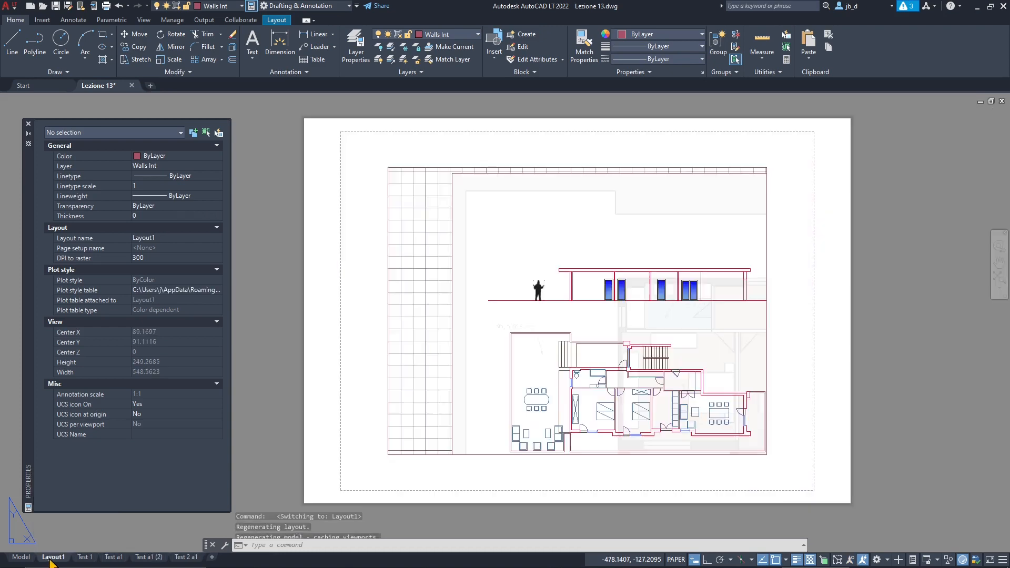
left_click(21, 557)
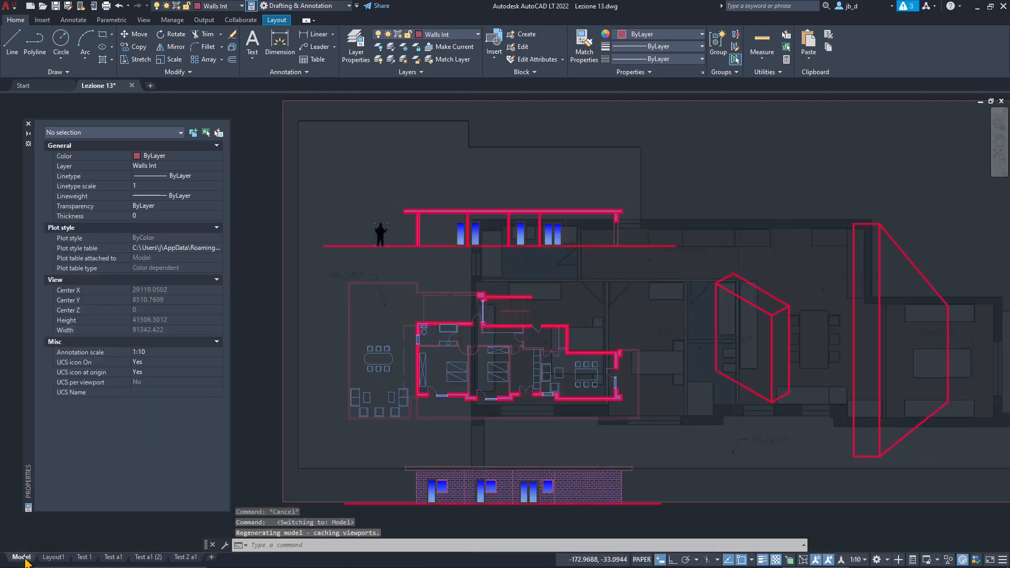
scroll(624, 292, "down", 2)
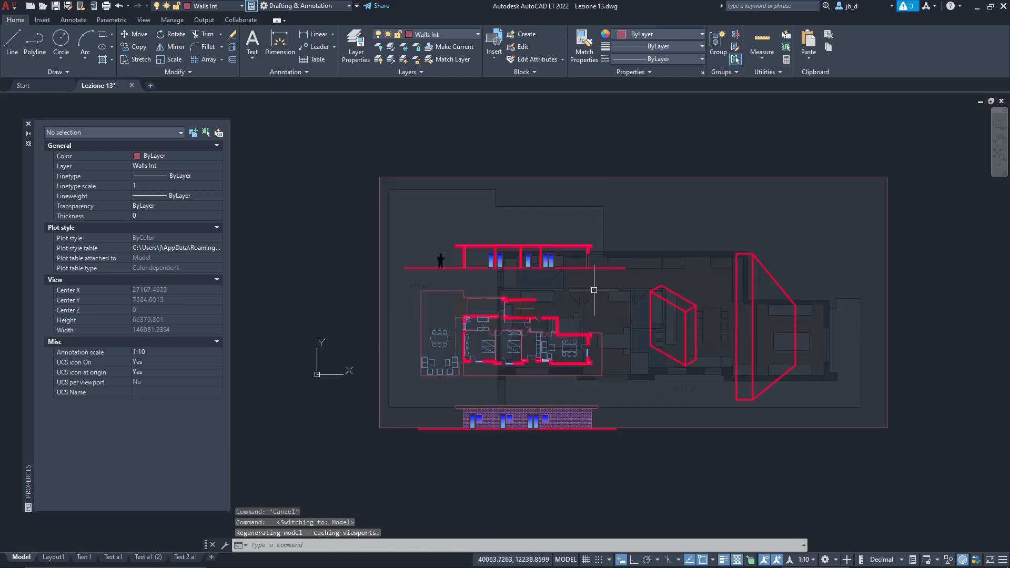
left_click(604, 179)
key("Delete")
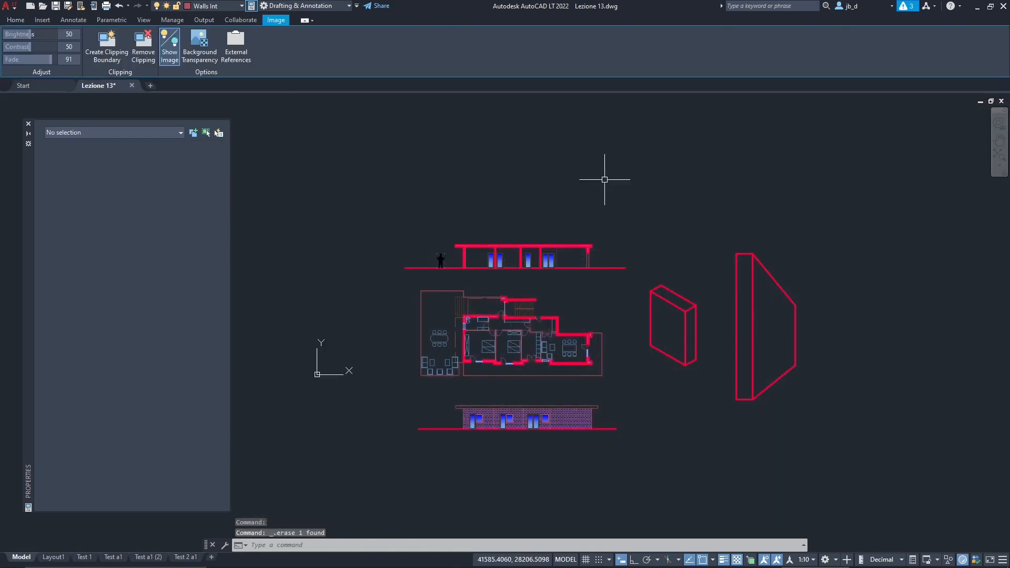
- Delete the human silhouette standing beside the apartment section in model space
scroll(455, 219, "up", 3)
left_click(479, 167)
key("Delete")
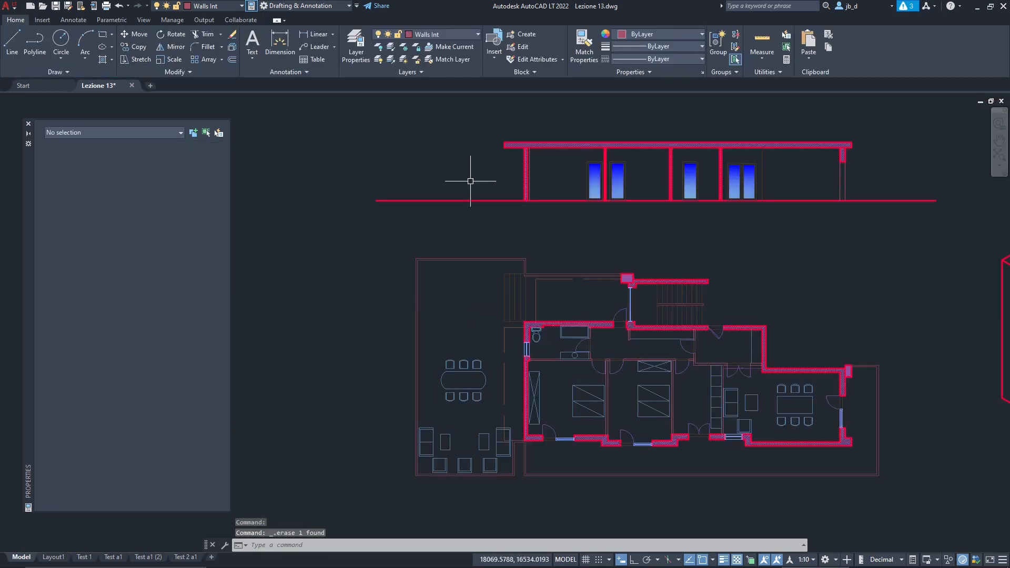
scroll(362, 225, "down", 2)
mouse_move(467, 335)
middle_mouse_down()
mouse_move(424, 320)
mouse_move(437, 327)
middle_mouse_up()
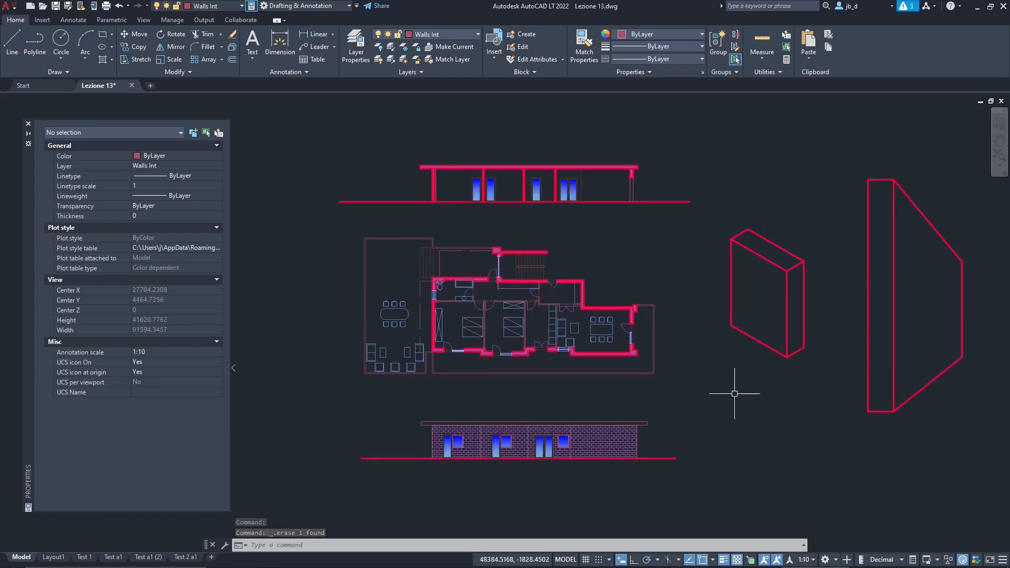
mouse_move(590, 261)
middle_mouse_down()
mouse_move(511, 280)
mouse_move(590, 267)
middle_mouse_up()
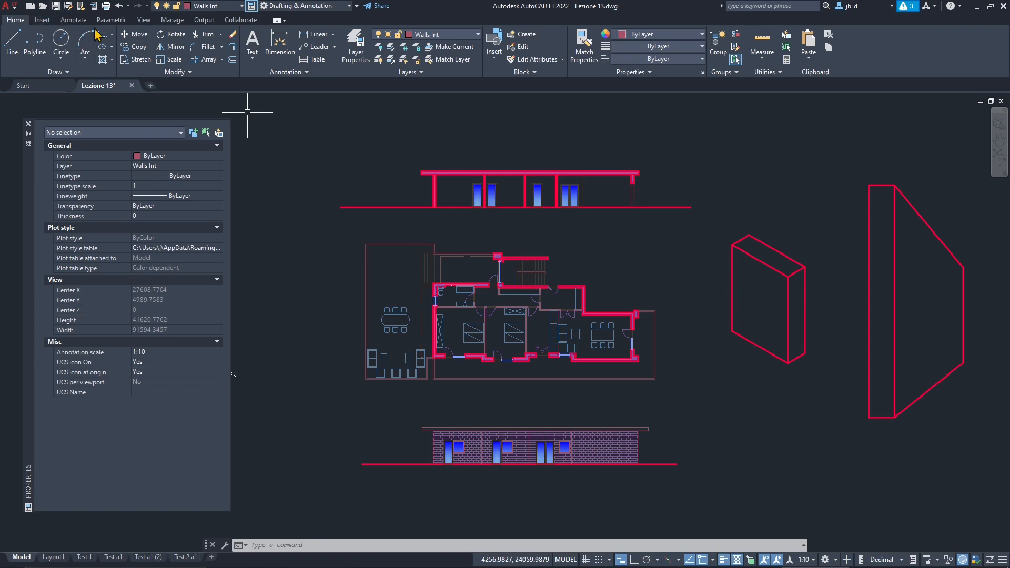
- Try the None plot style table in the single-sheet plot settings of the model, and close them without plotting
left_click(105, 6)
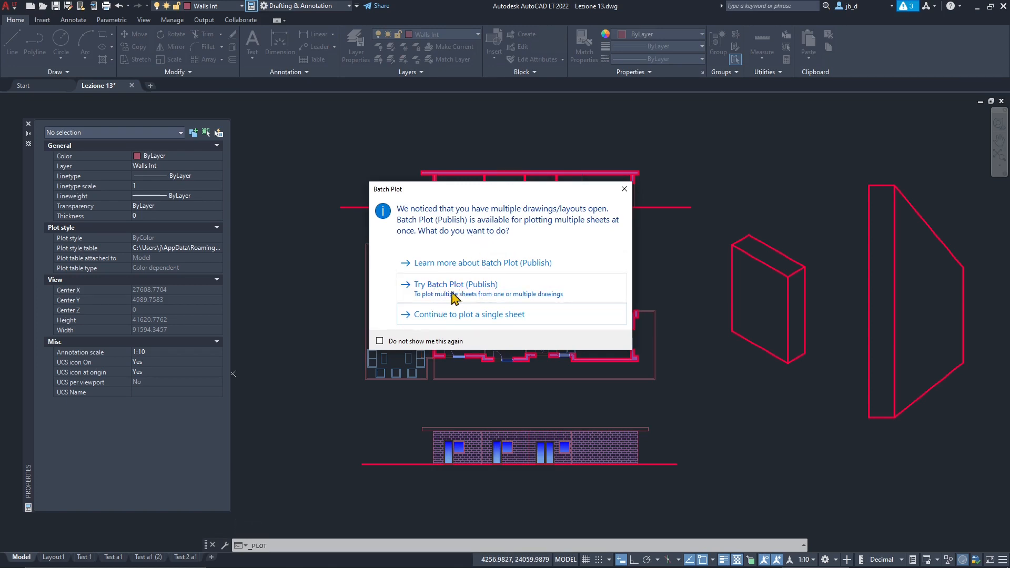
left_click(499, 324)
mouse_move(529, 153)
left_mouse_down()
mouse_move(387, 164)
mouse_move(408, 146)
mouse_move(420, 158)
mouse_move(537, 140)
left_mouse_up()
left_click(633, 167)
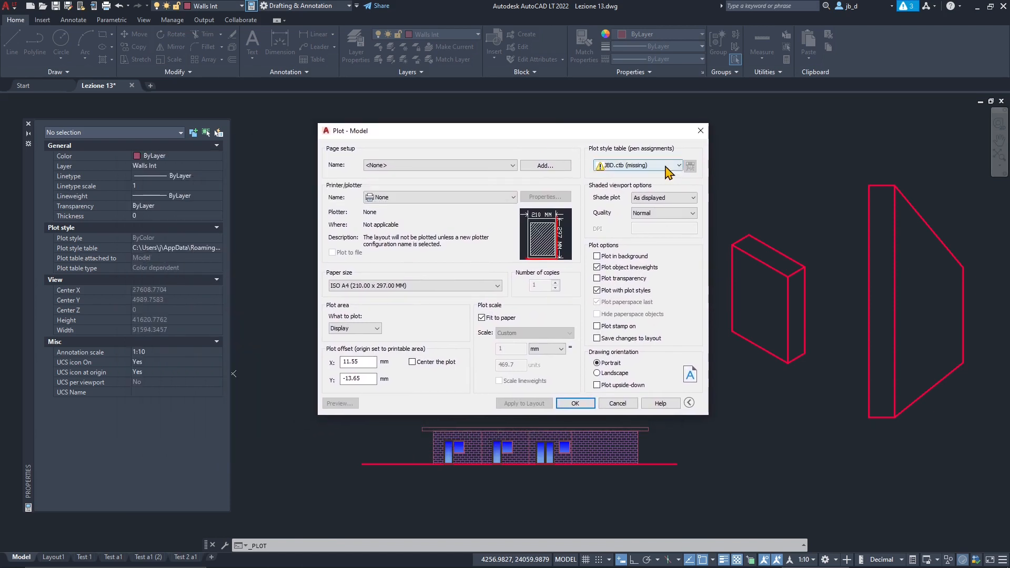
left_click(611, 175)
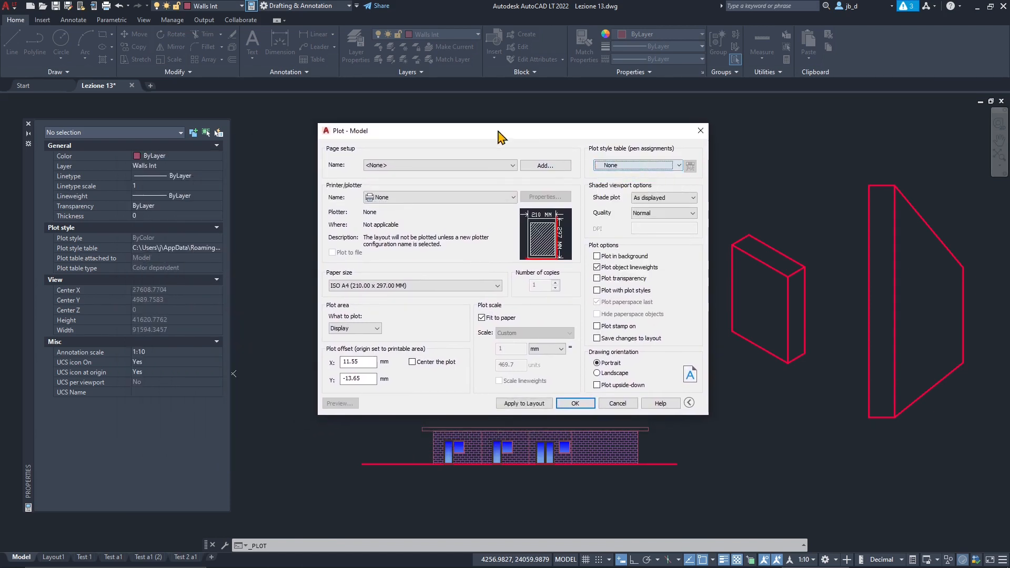
left_click_drag(502, 136, 514, 164)
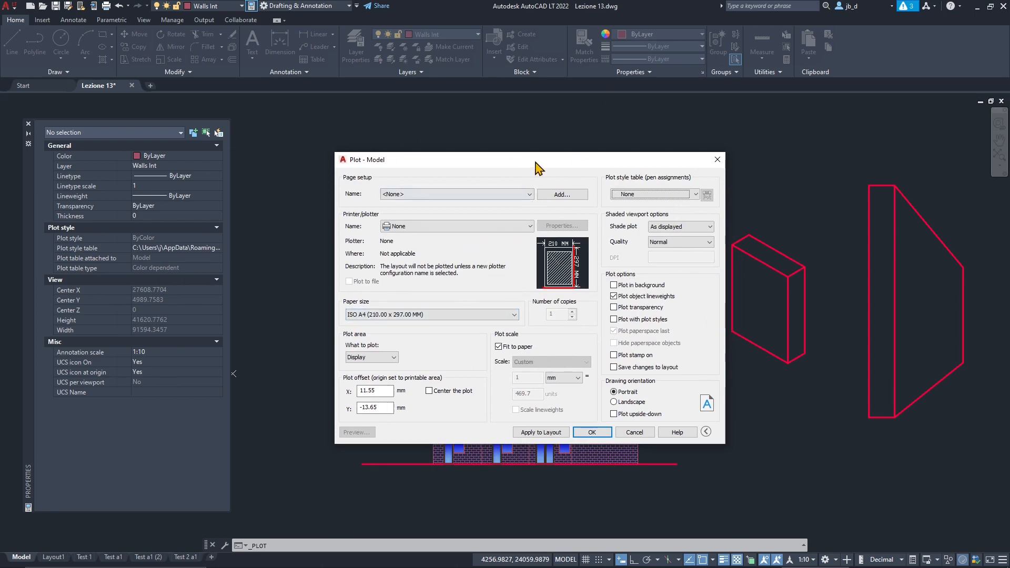
left_click_drag(535, 162, 466, 132)
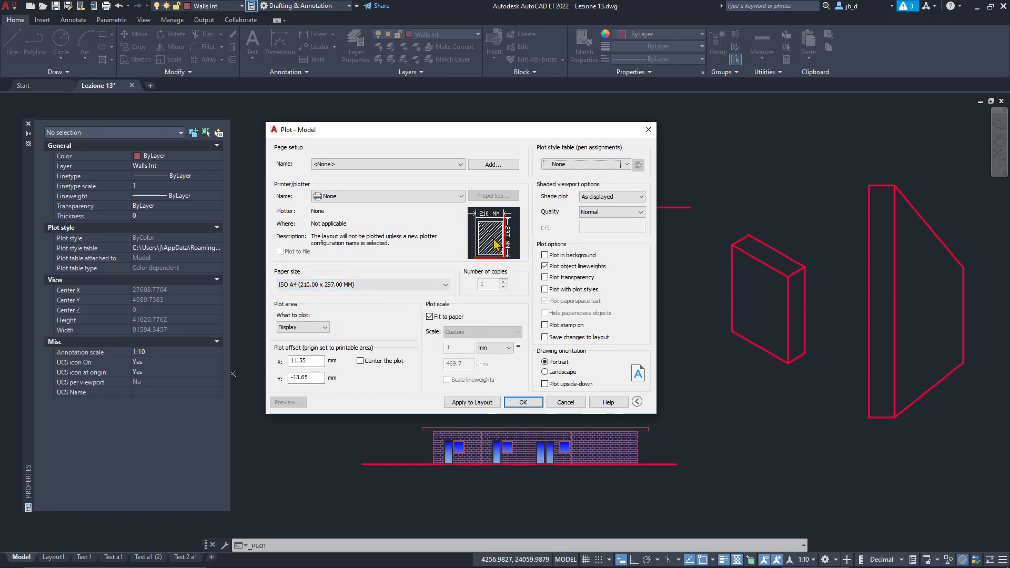
mouse_move(491, 135)
left_mouse_down()
mouse_move(176, 207)
mouse_move(552, 169)
mouse_move(613, 143)
mouse_move(495, 154)
left_mouse_up()
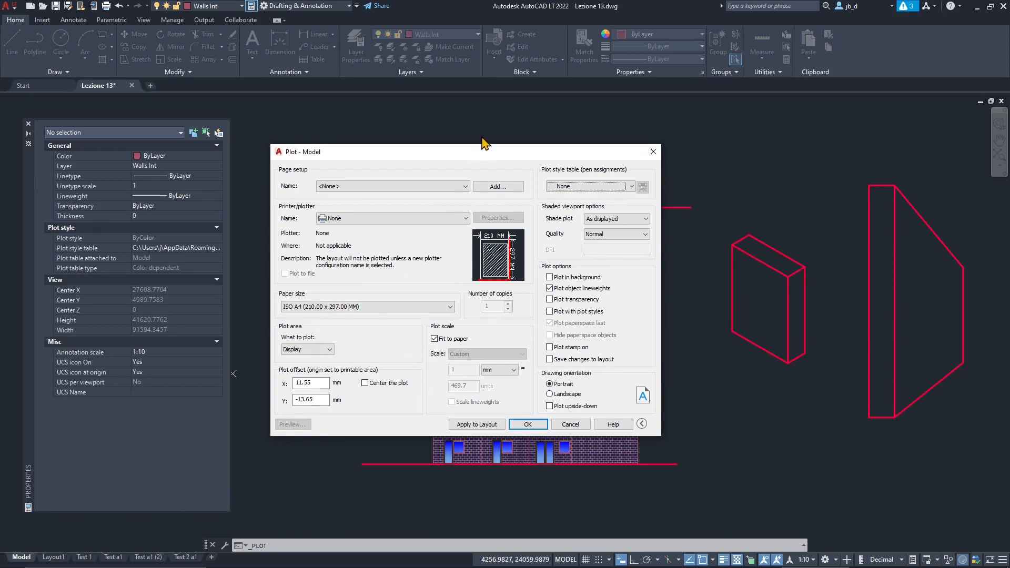
left_click_drag(484, 143, 555, 175)
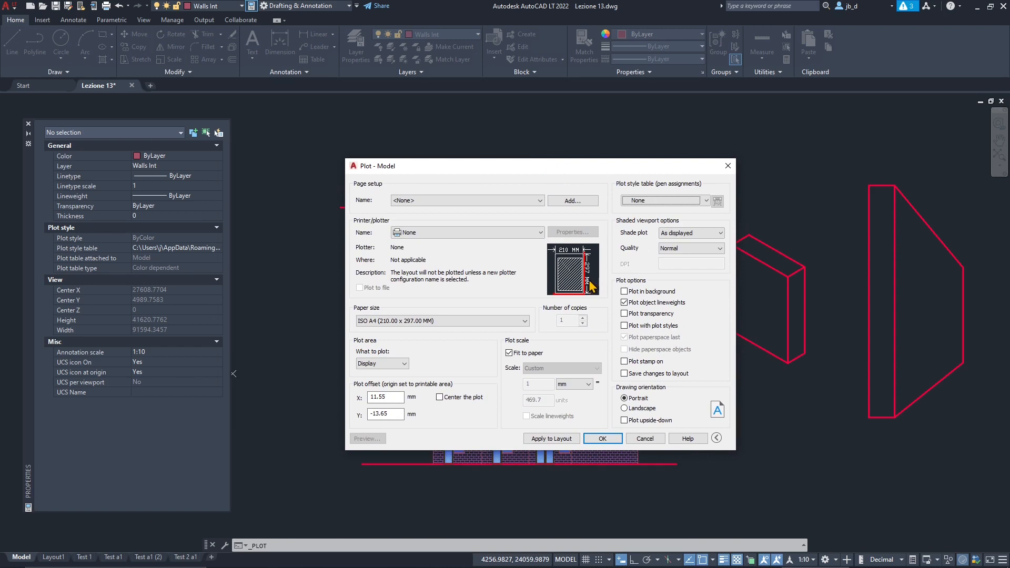
left_click(728, 166)
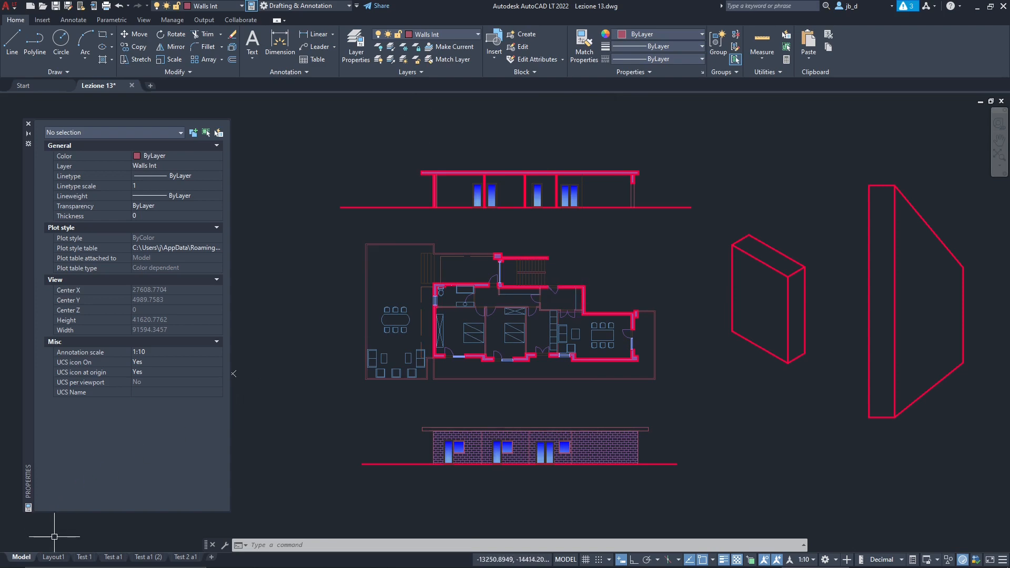
- Review the Layout1, Test 1, Test a1, Test a1 (2) and Test 2 a1 layouts one after another
left_click(53, 557)
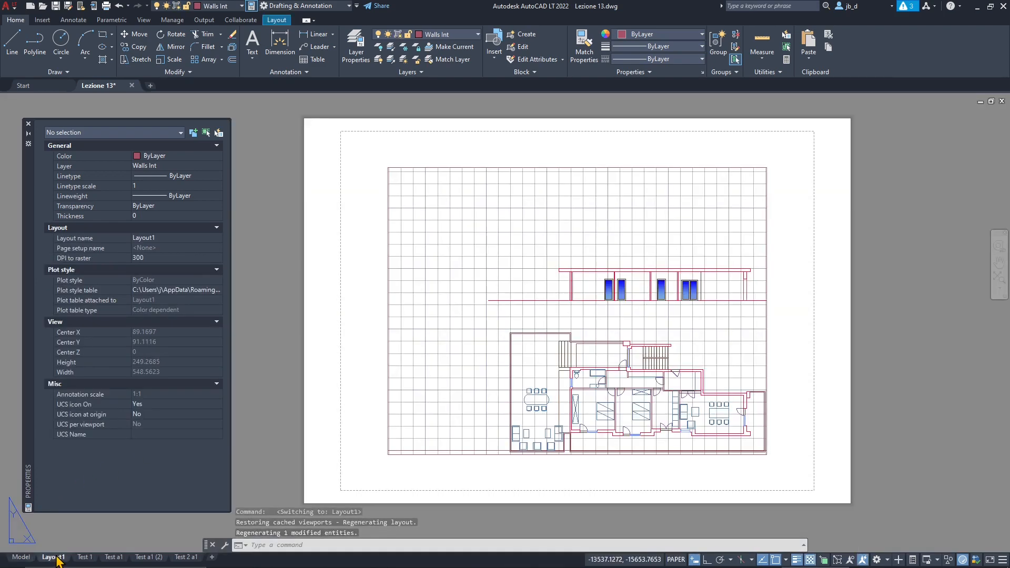
left_click(88, 561)
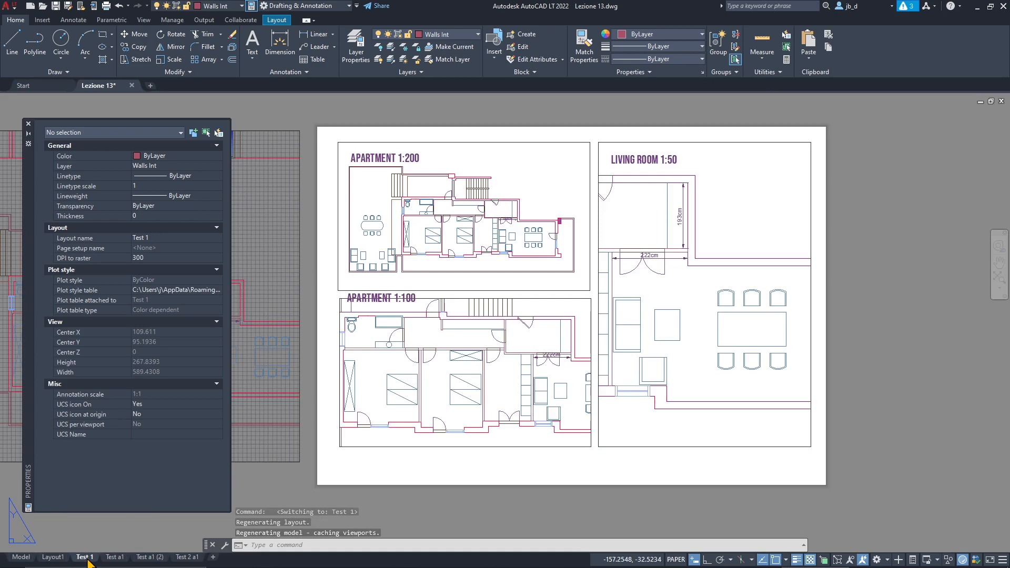
left_click(111, 559)
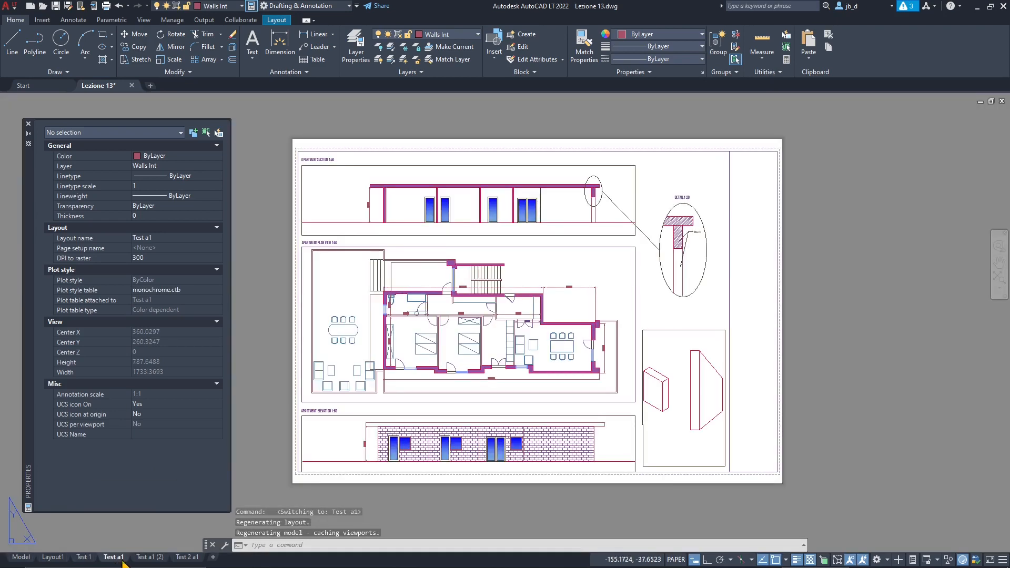
left_click(150, 559)
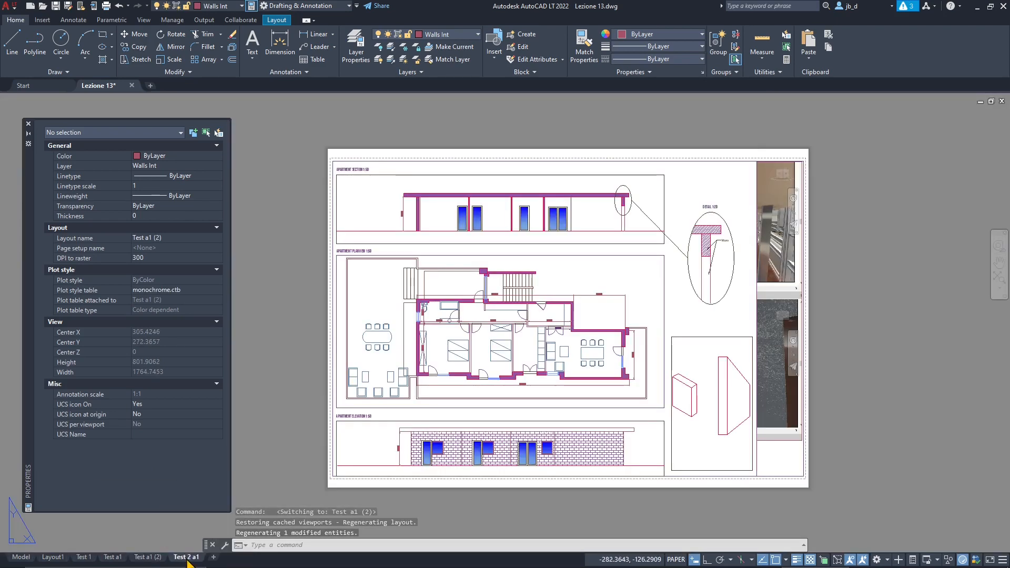
left_click(187, 561)
scroll(322, 198, "down", 2)
scroll(534, 242, "up", 2)
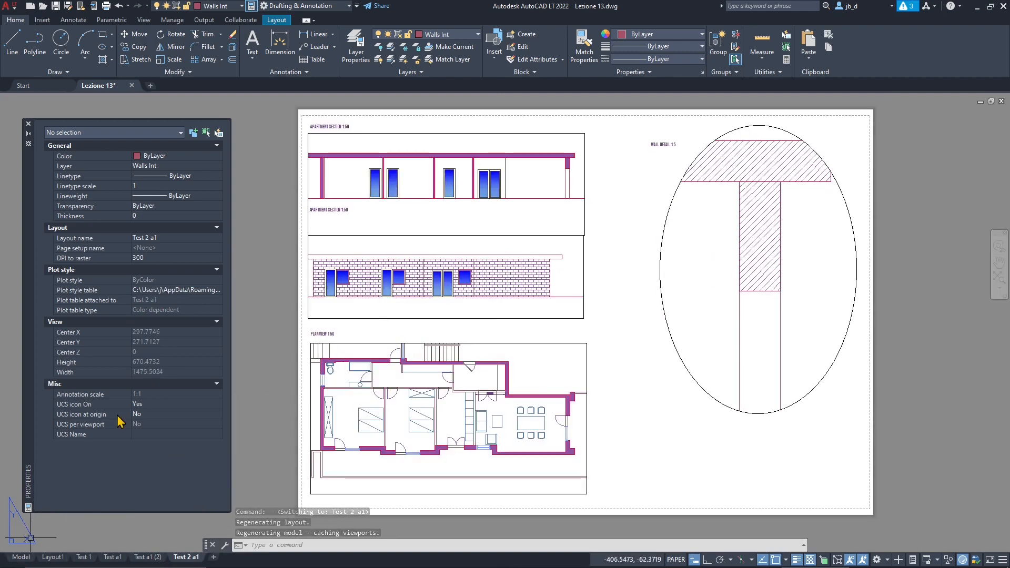
- Return to model space, start a single-sheet plot and add a page setup named Quick Print A4 Format
left_click(20, 558)
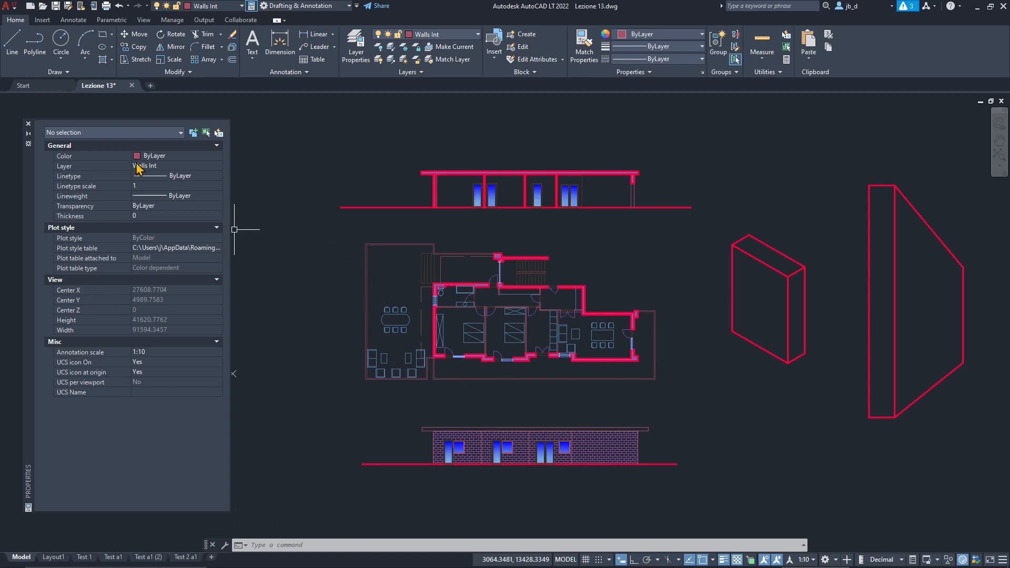
left_click(107, 7)
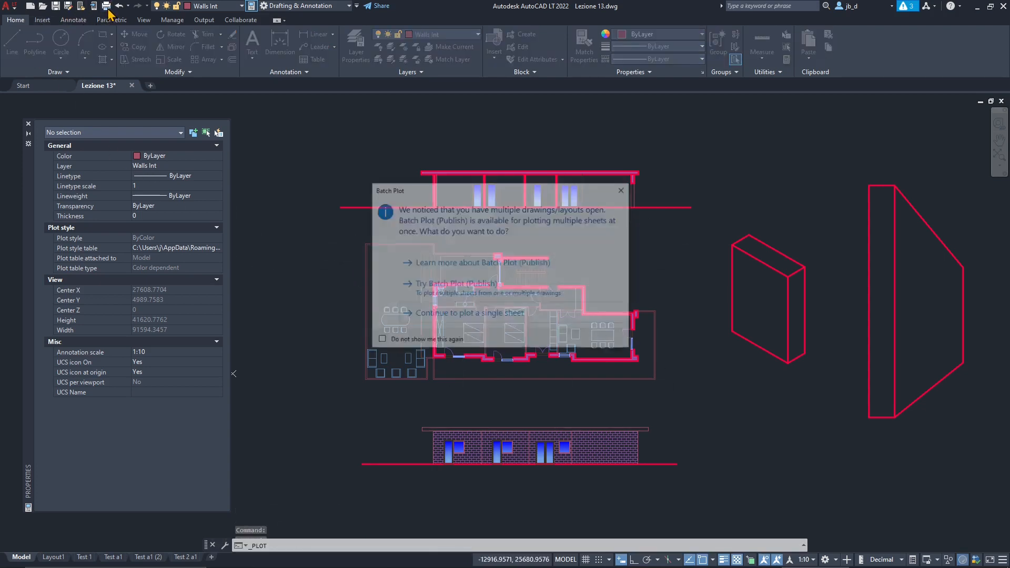
left_click(464, 316)
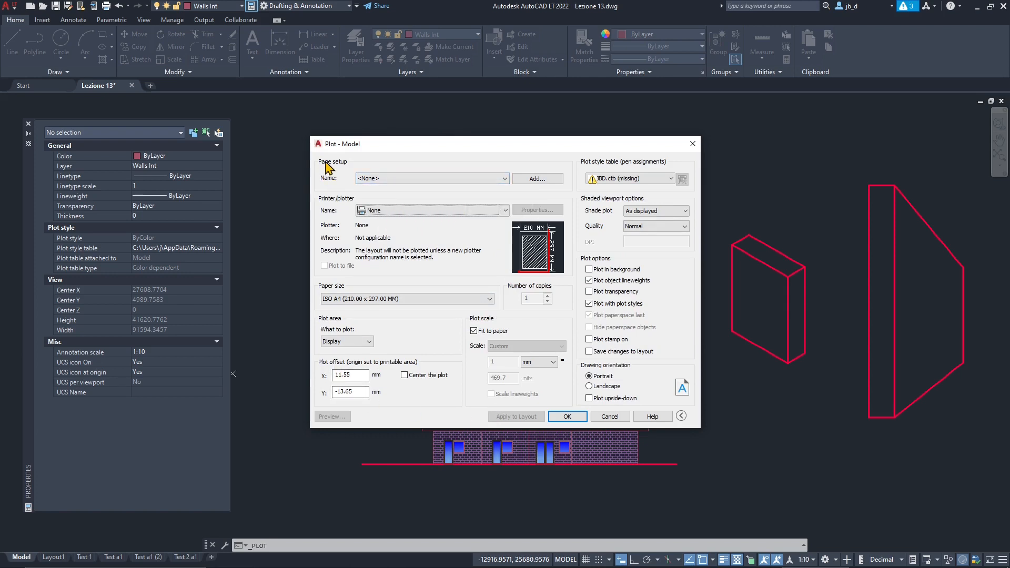
left_click(368, 180)
left_click(341, 174)
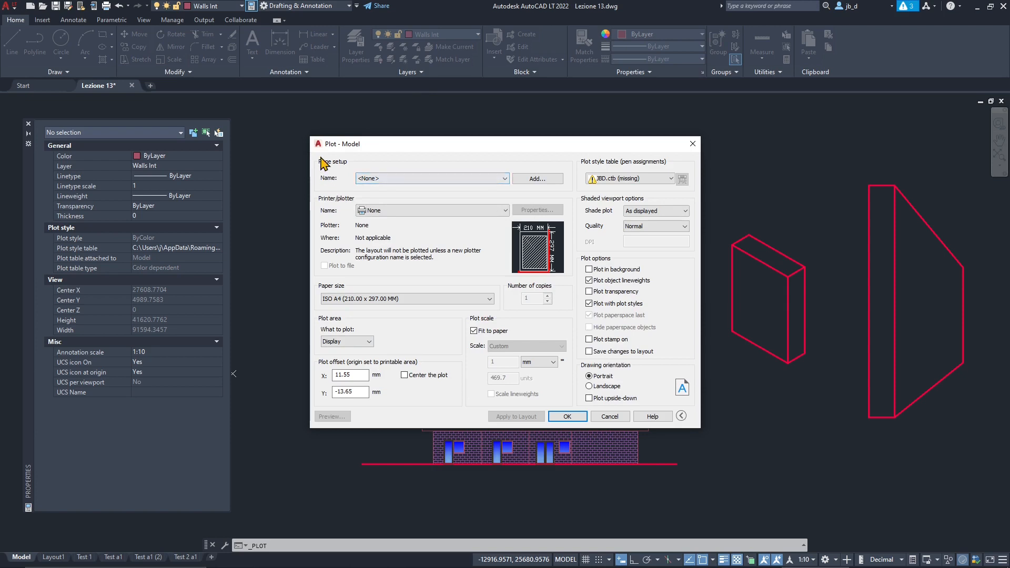
left_click(537, 180)
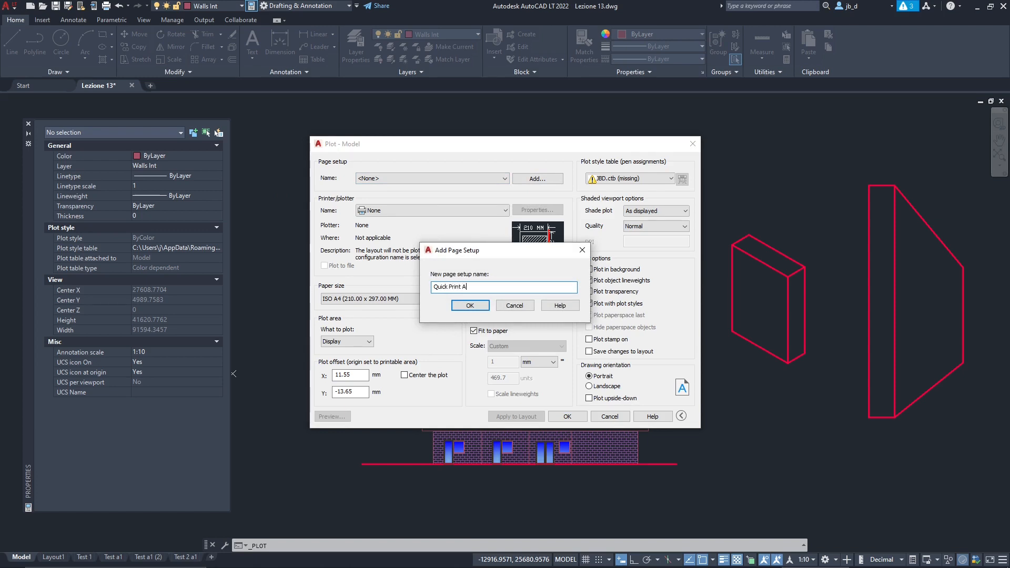
type("Quick Print A4 Fr")
type("rmat")
left_click(469, 306)
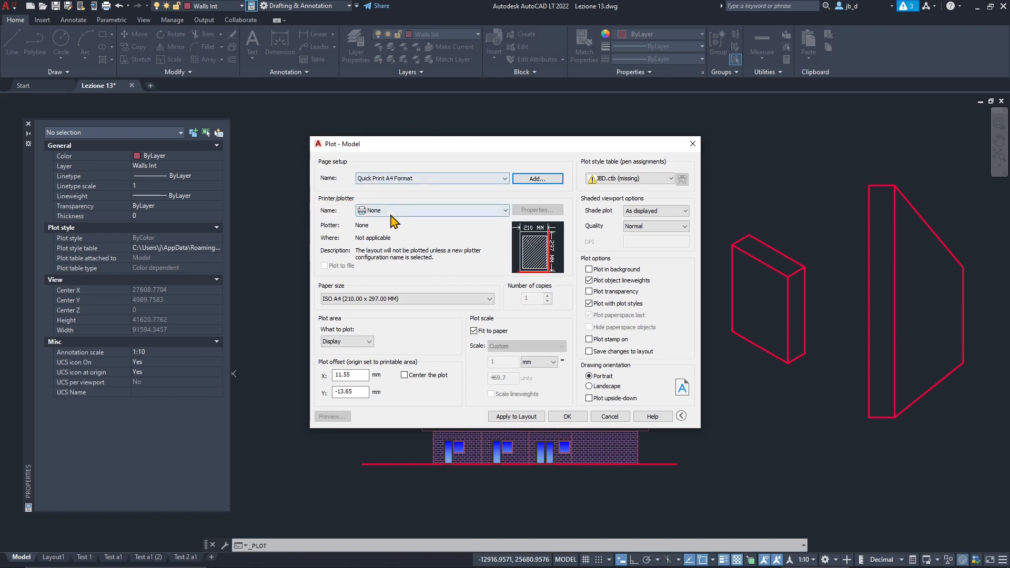
- Choose AutoCAD PDF (High Quality Print).pc3 as the plotter, after trying Microsoft Print to PDF
left_click(374, 211)
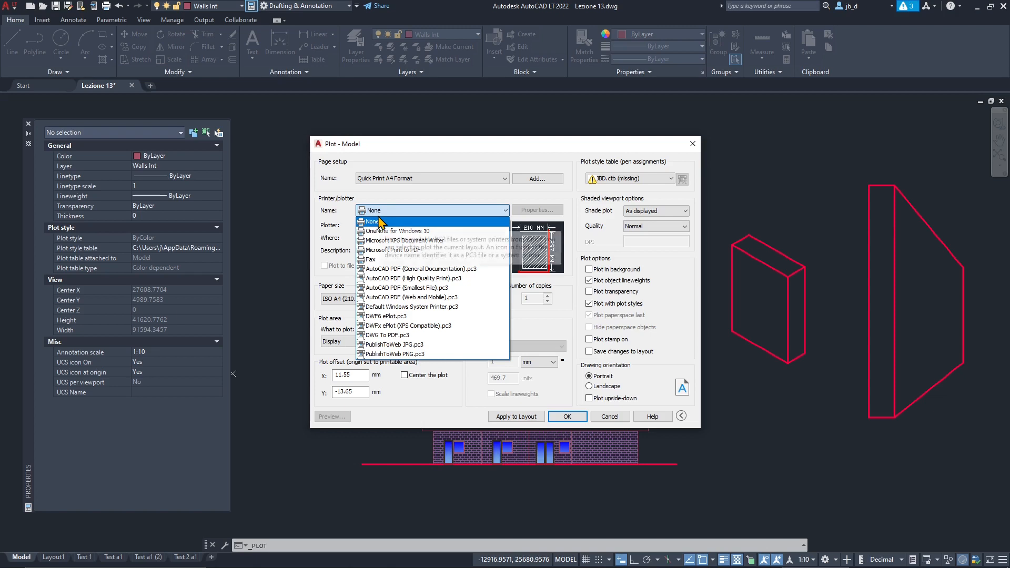
left_click(386, 252)
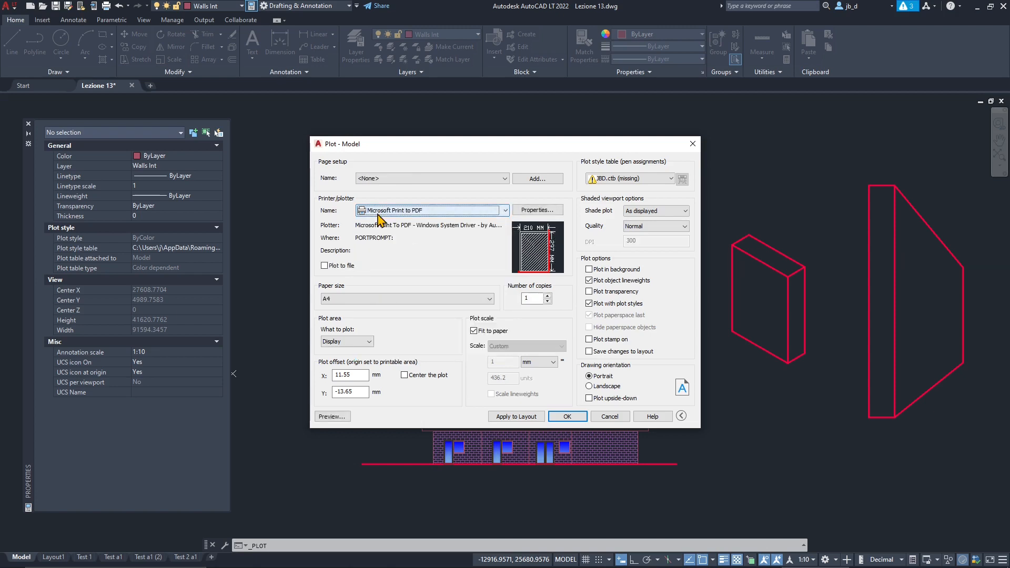
left_click(379, 212)
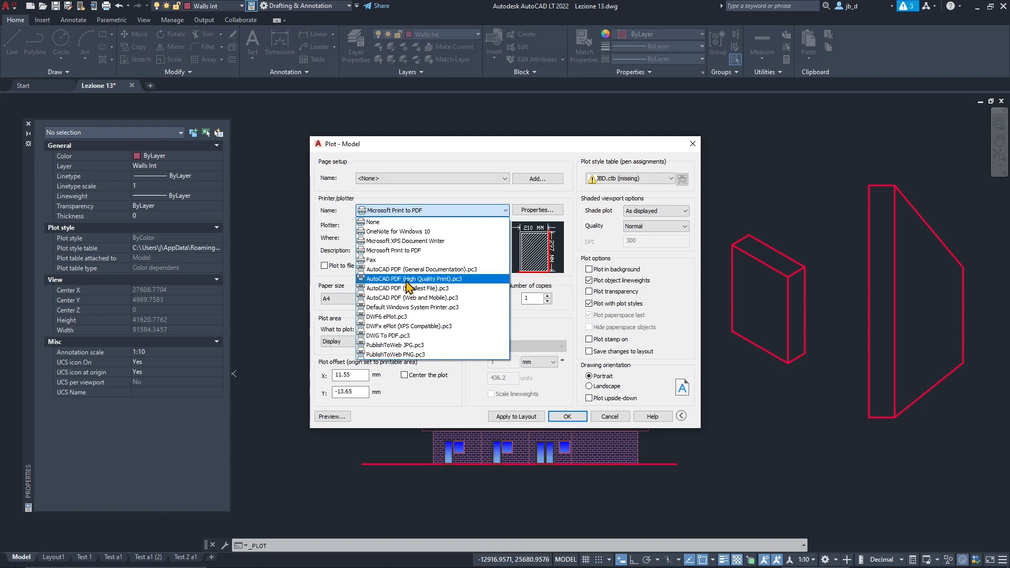
left_click(433, 280)
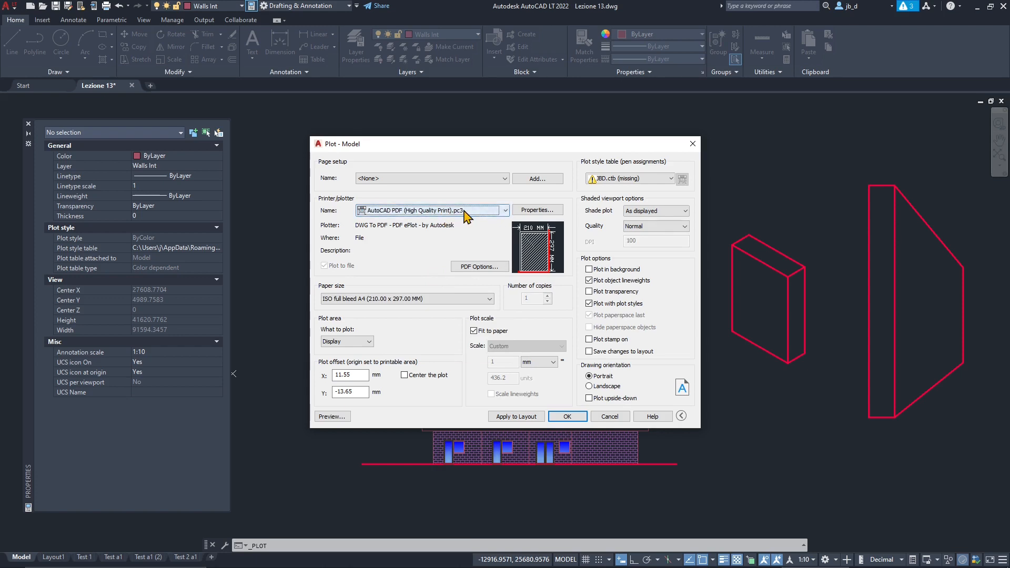
- Choose ISO full bleed A4 (210.00 x 297.00 MM) as the paper size for the plot
left_click(375, 300)
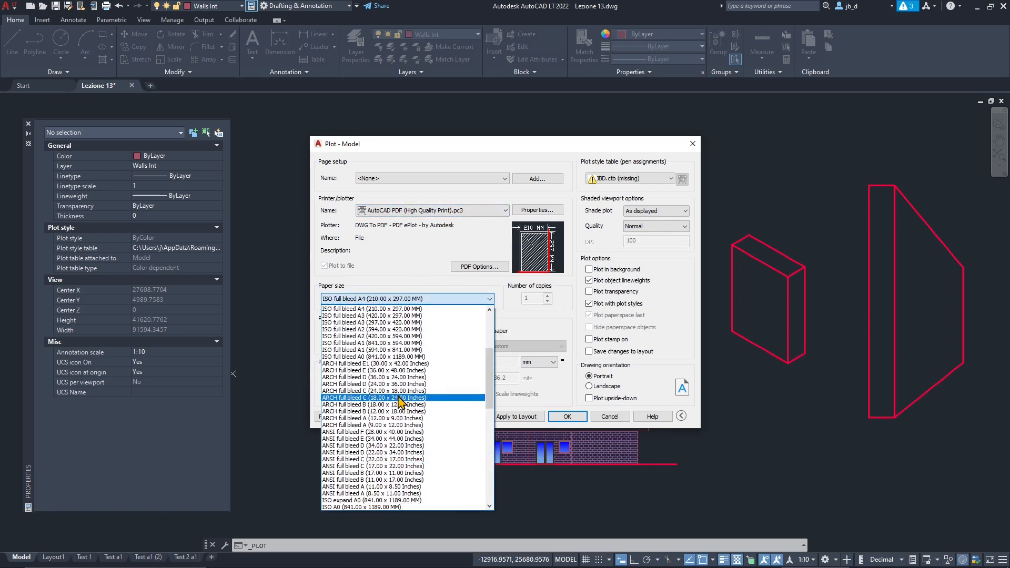
left_click(398, 274)
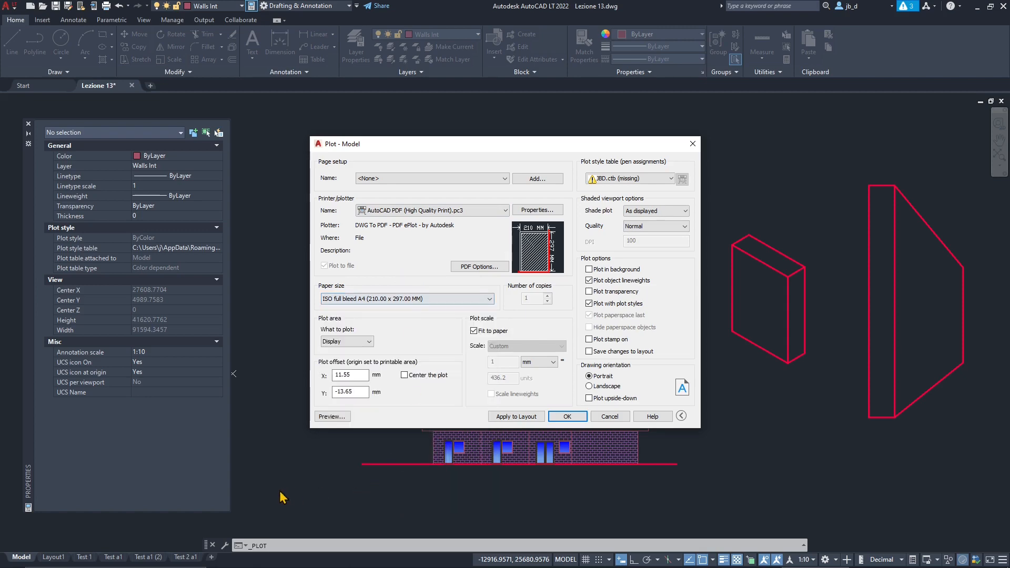
left_click(357, 298)
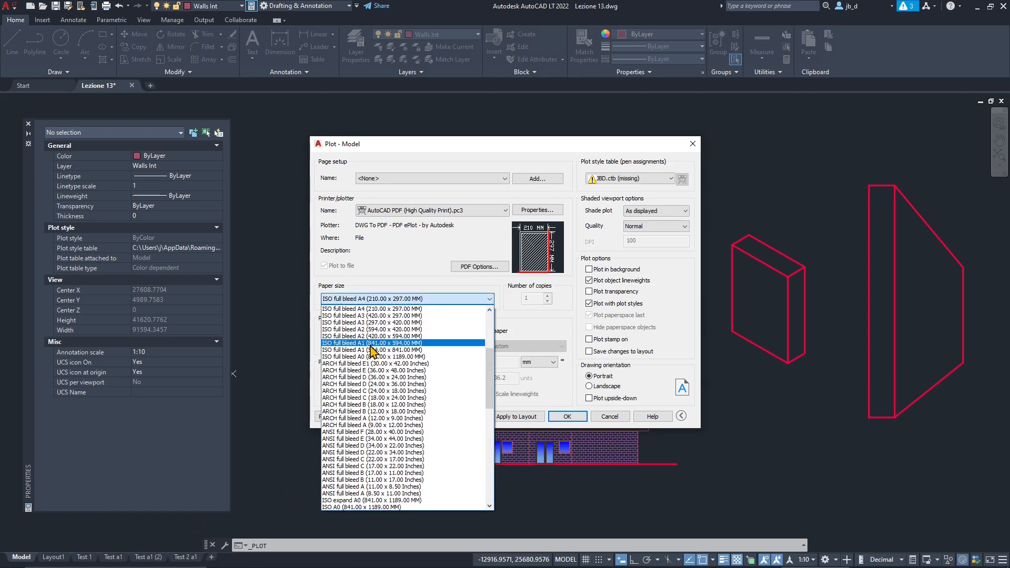
left_click(368, 309)
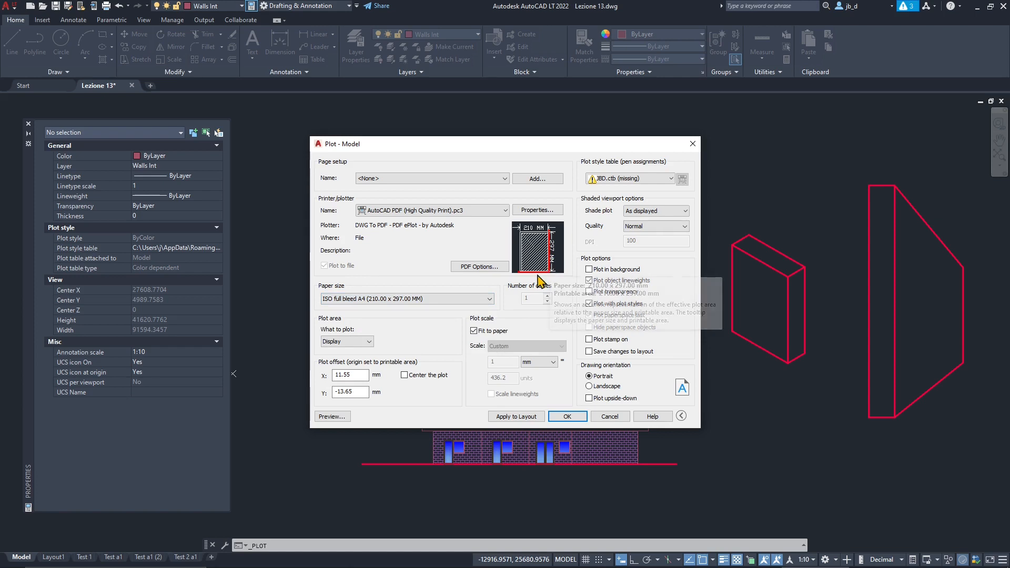
- Review the PDF plotter's configuration, its import overview and the PDF quality options, cancelling each without changes
left_click(537, 210)
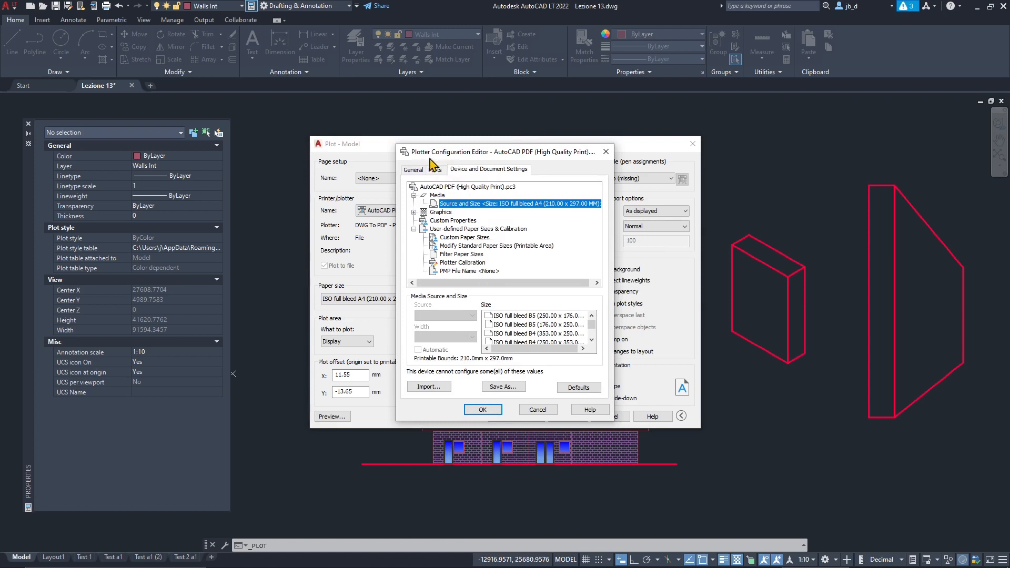
left_click(413, 169)
left_click(435, 169)
left_click(489, 169)
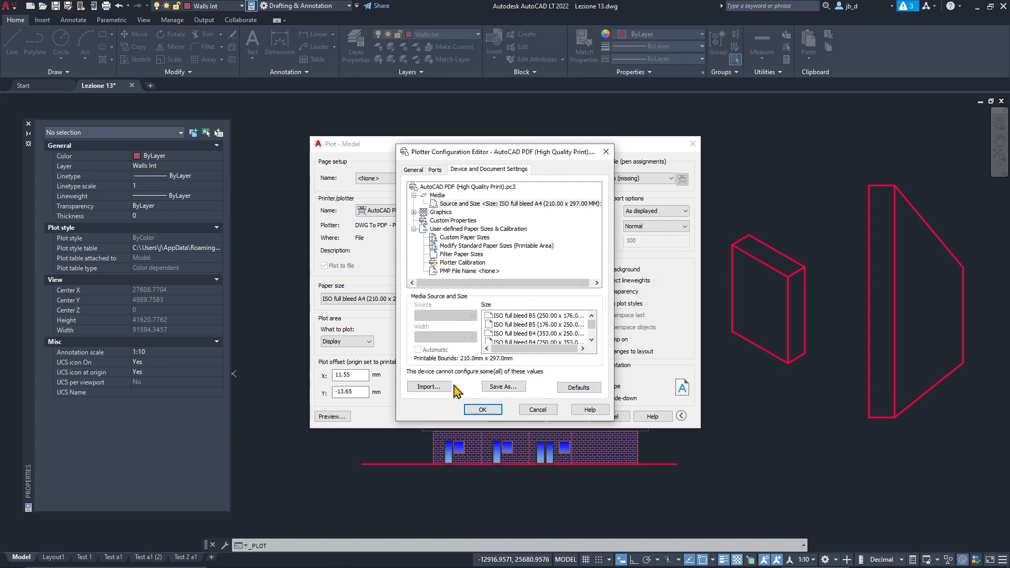
left_click(429, 386)
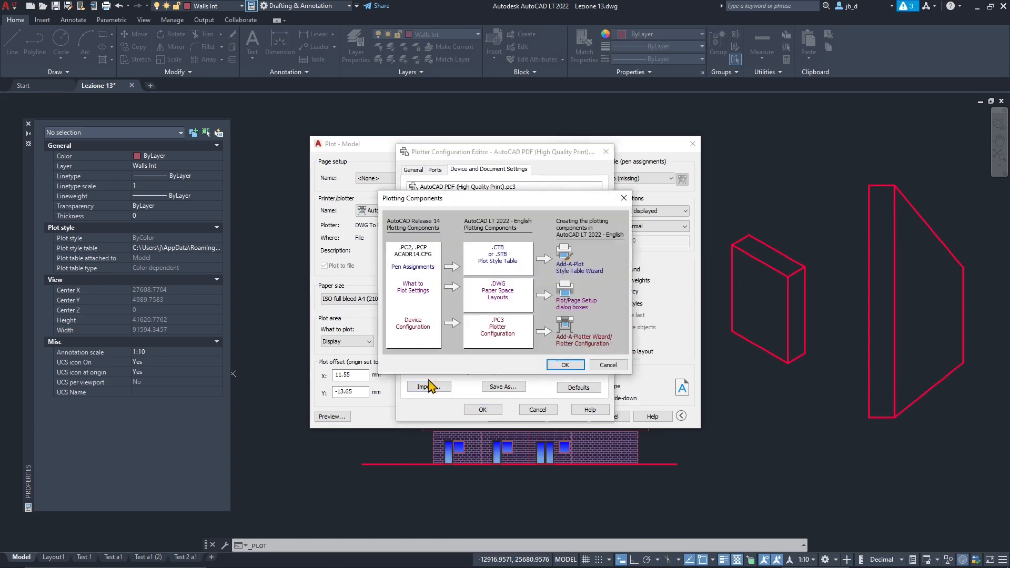
left_click(624, 198)
left_click(537, 410)
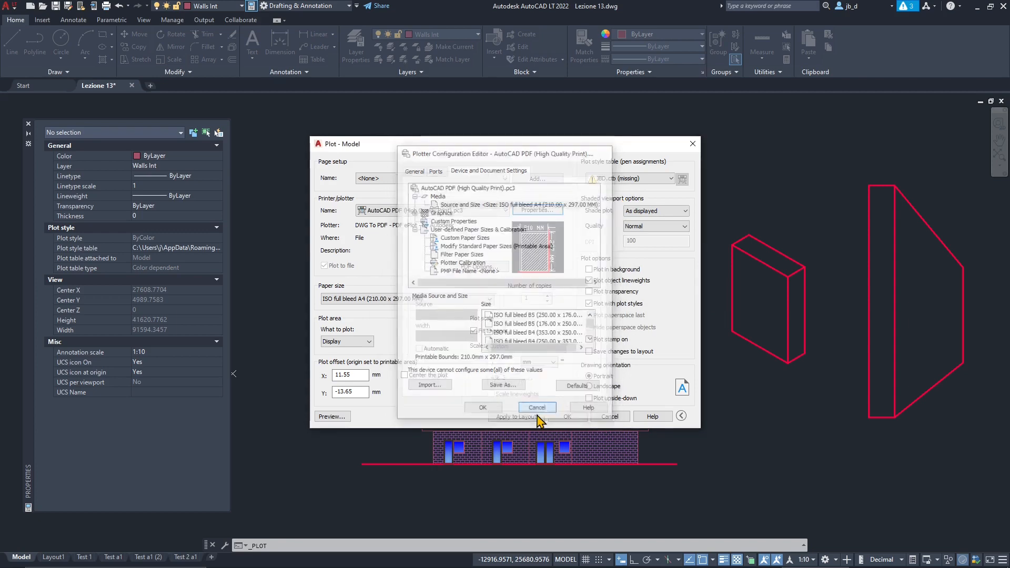
left_click(477, 266)
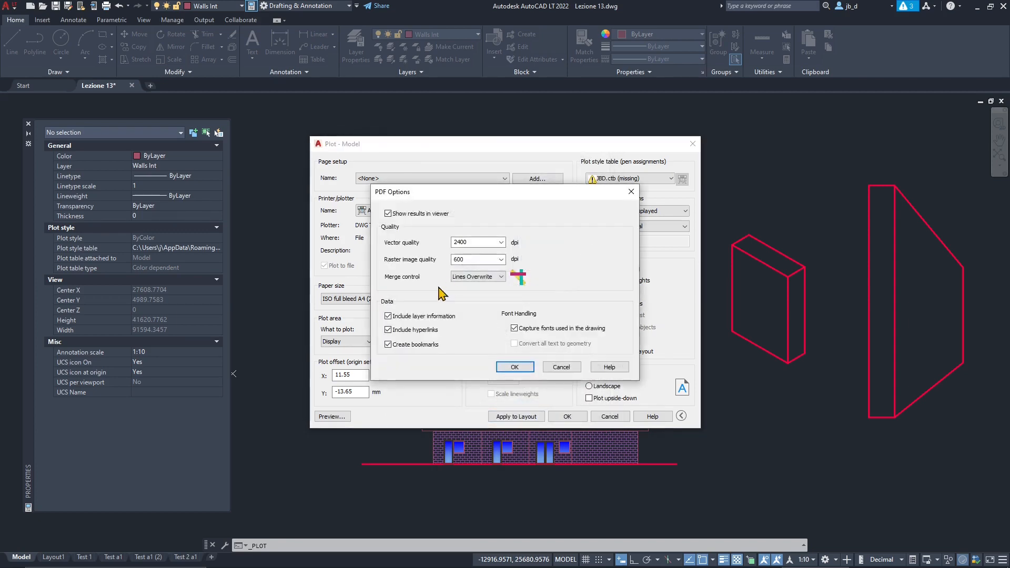
left_click(560, 367)
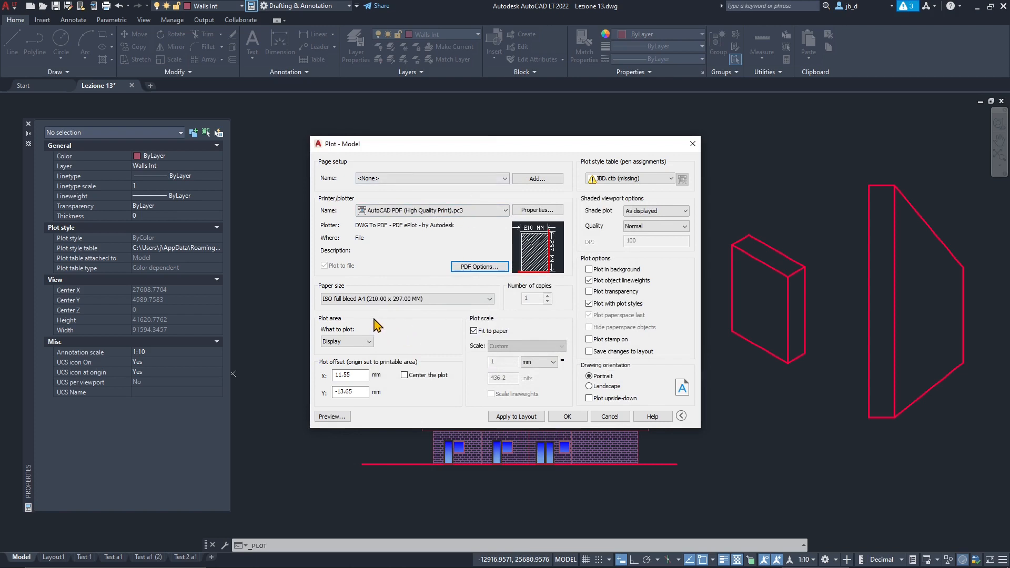
- Try Extents as the plot area for the model
left_click_drag(394, 144, 402, 113)
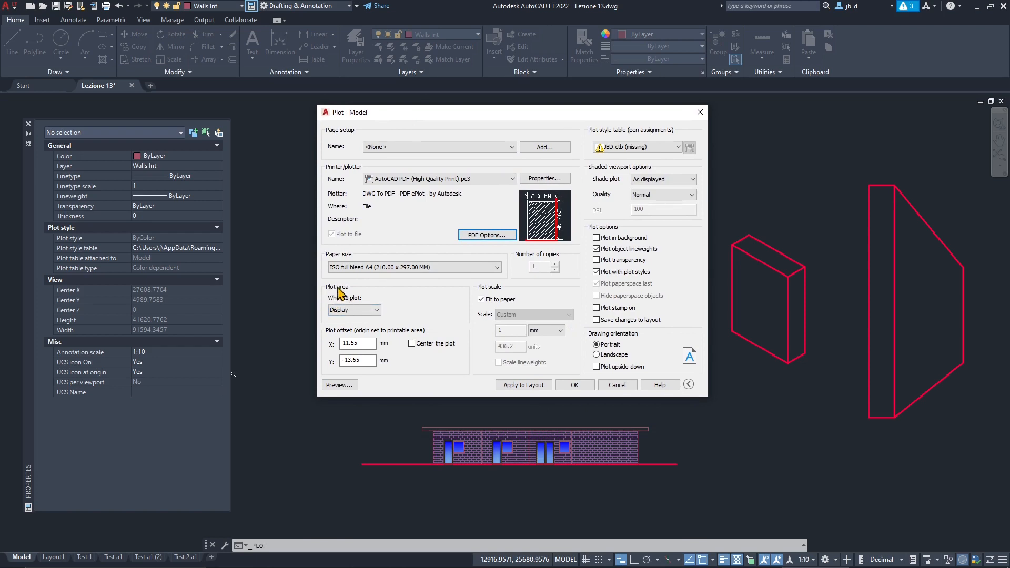
left_click(351, 312)
left_click(350, 318)
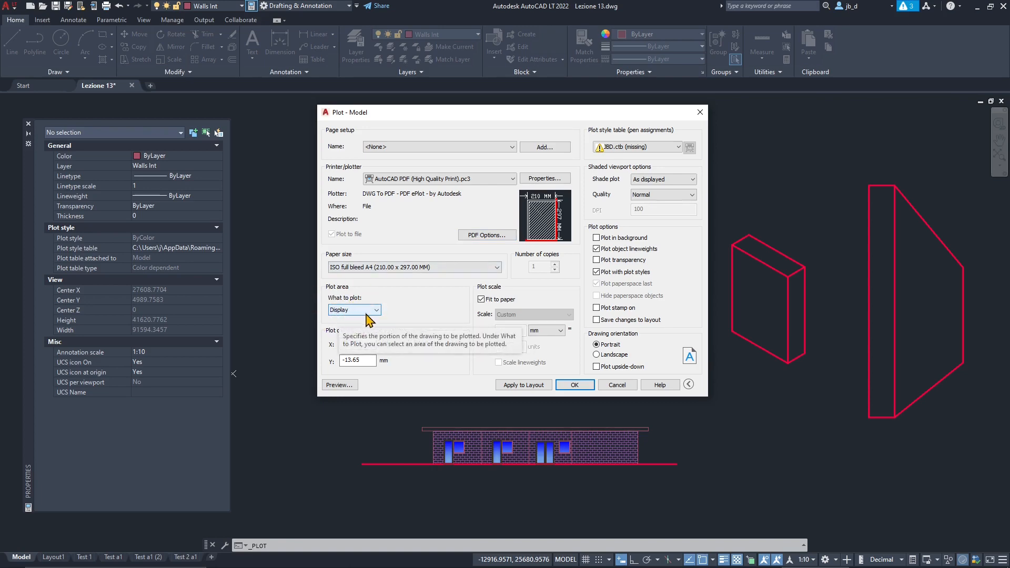
left_click_drag(471, 119, 465, 155)
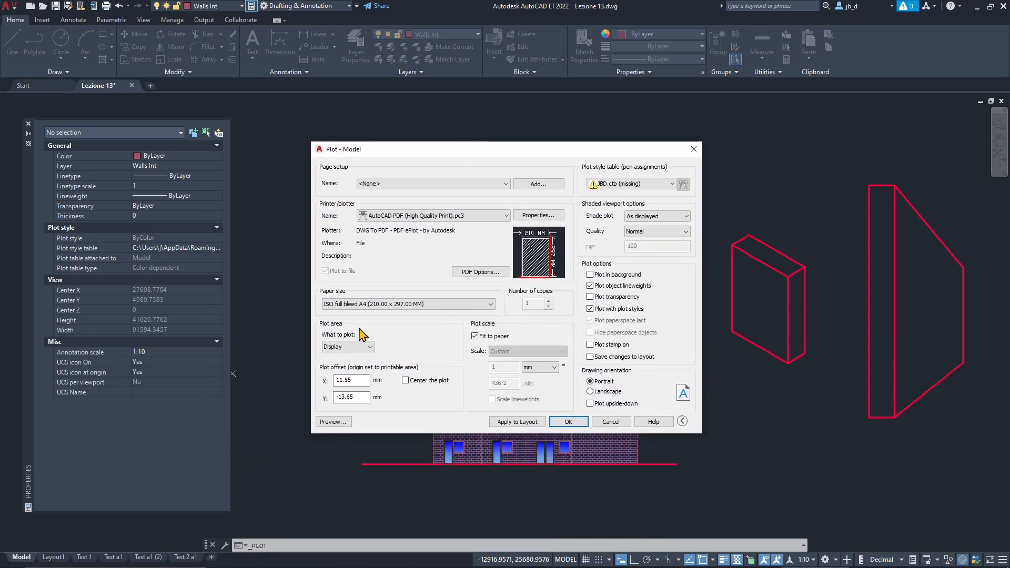
left_click(339, 347)
left_click(346, 362)
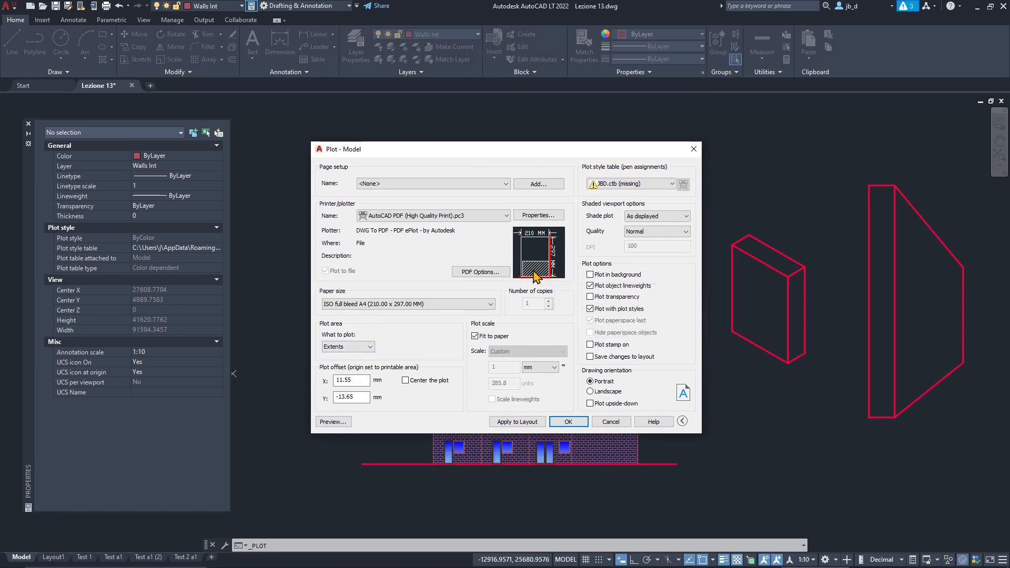
- Preview the plot, examine the floor plan's lines and colours up close, and return to the plot settings
left_click(333, 422)
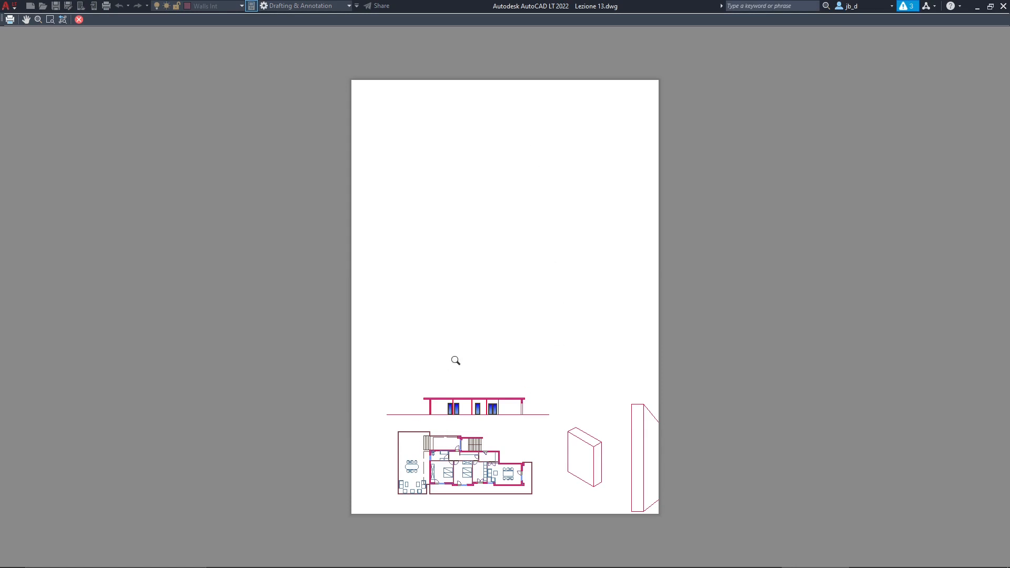
scroll(447, 477, "up", 8)
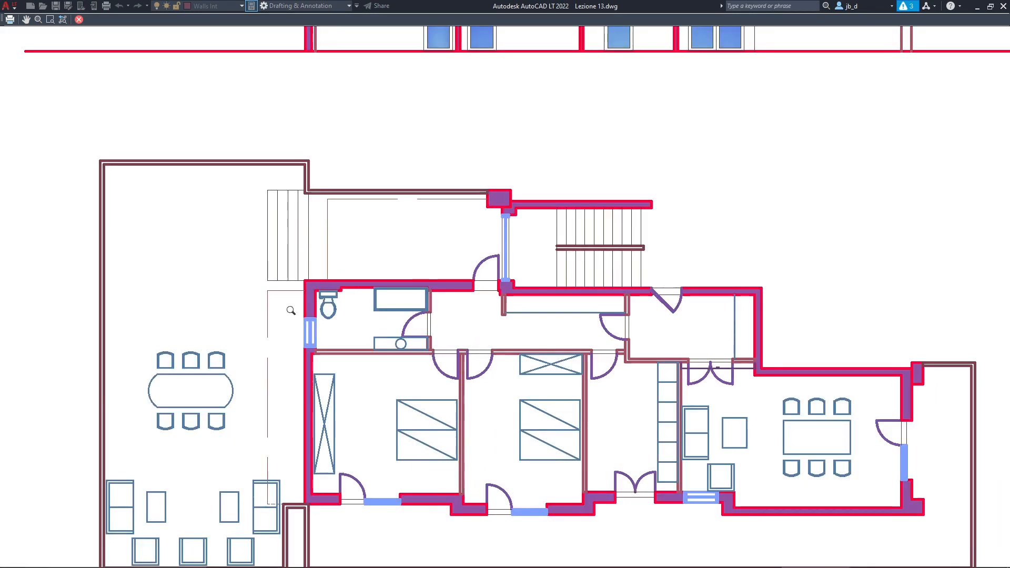
scroll(324, 348, "down", 4)
scroll(371, 376, "up", 6)
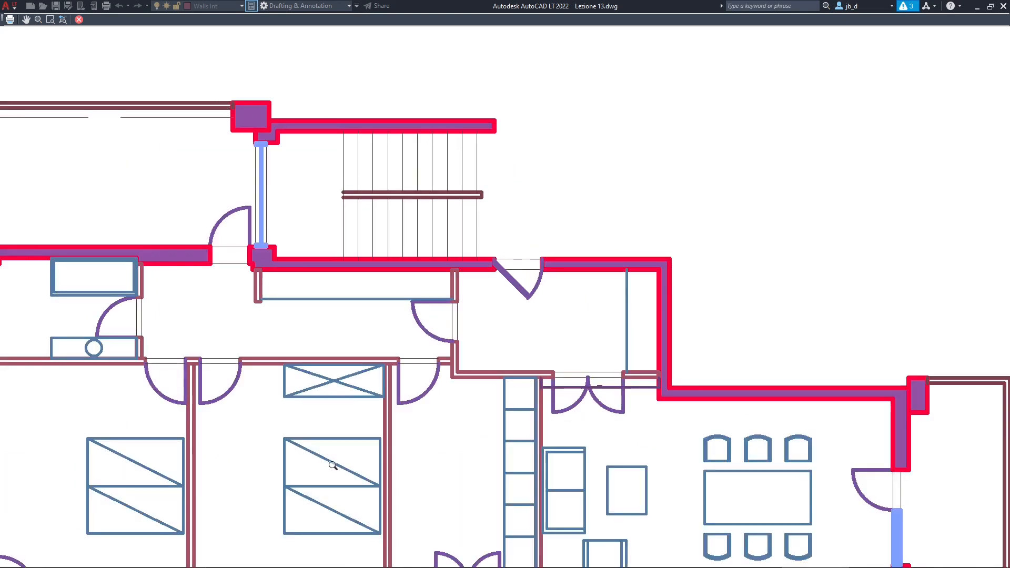
scroll(627, 398, "down", 12)
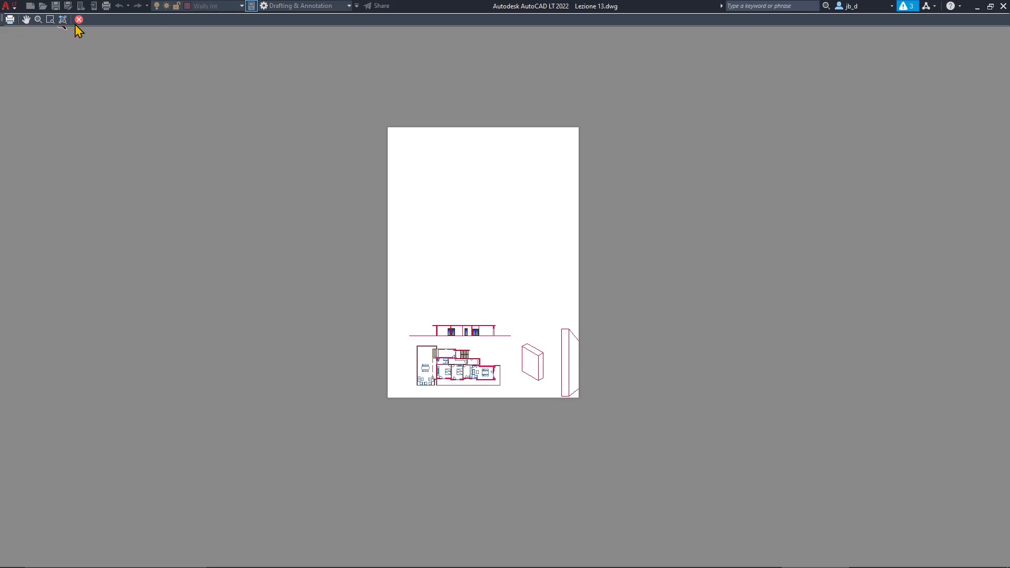
left_click(79, 20)
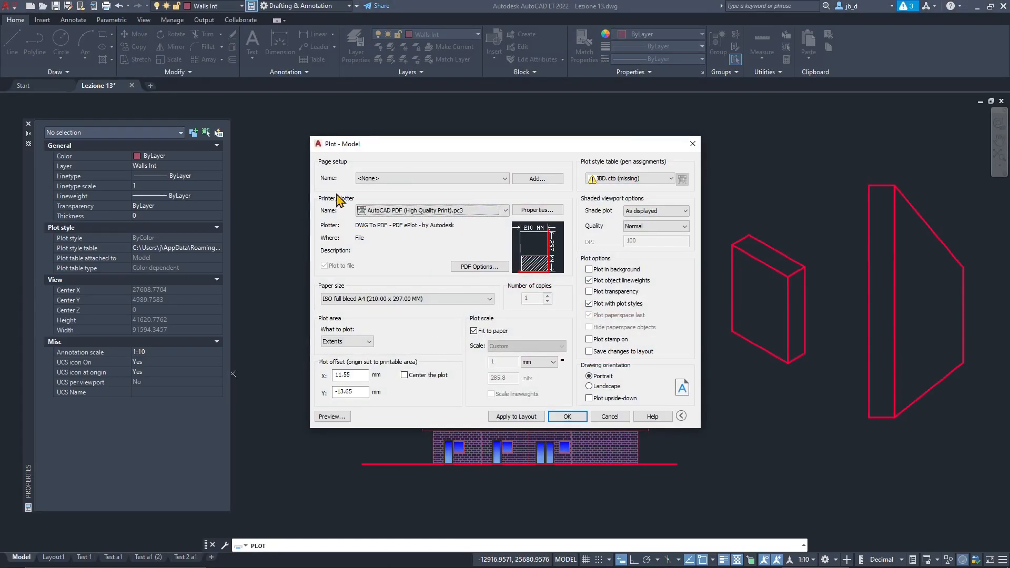
- Try Display as the plot area, preview the portrait sheet and return to the plot settings
left_click(368, 341)
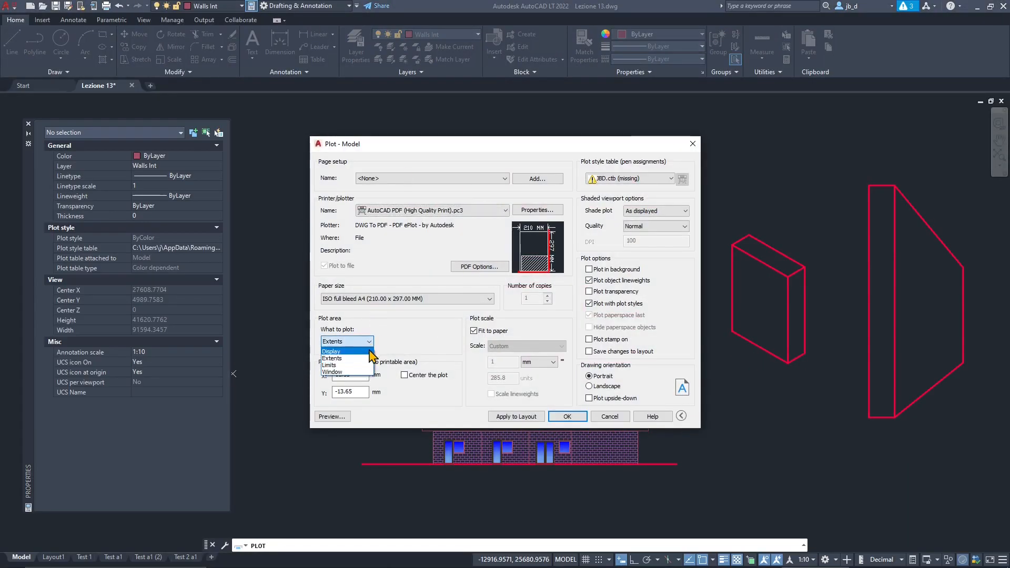
left_click(371, 350)
left_click(335, 416)
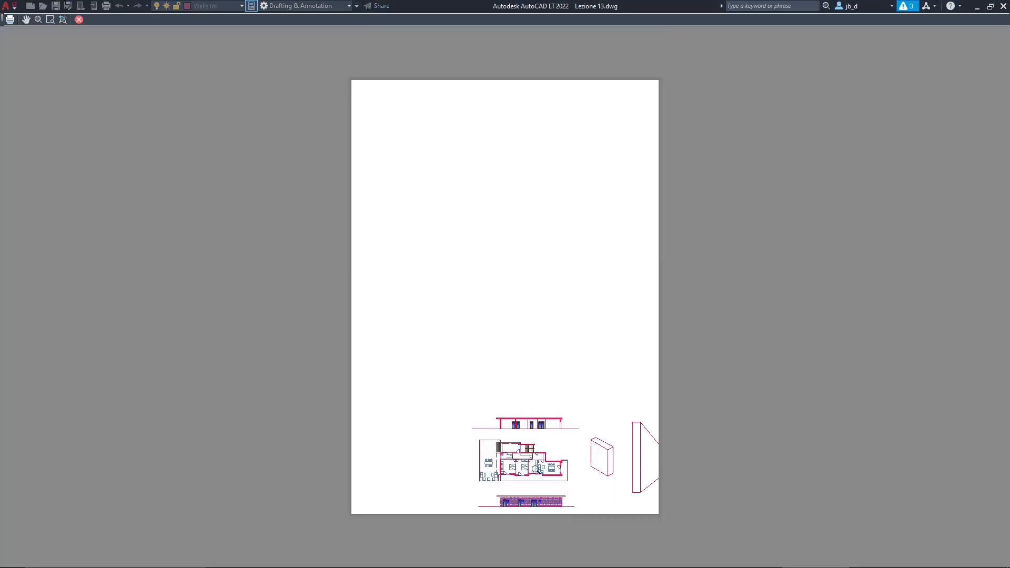
left_click(79, 20)
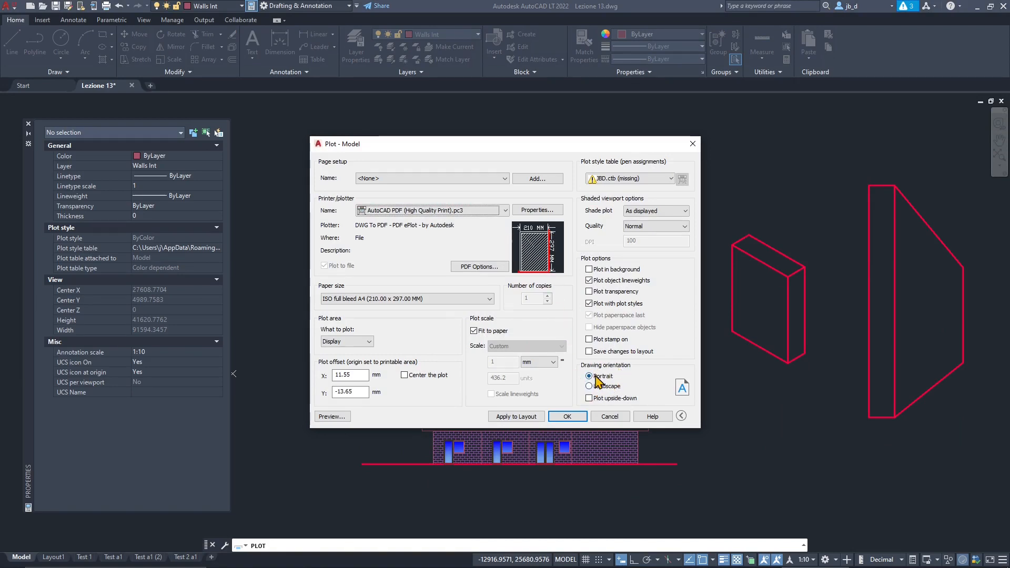
- Set the drawing orientation to Landscape and preview the sheet with Limits as the plot area
left_click(605, 387)
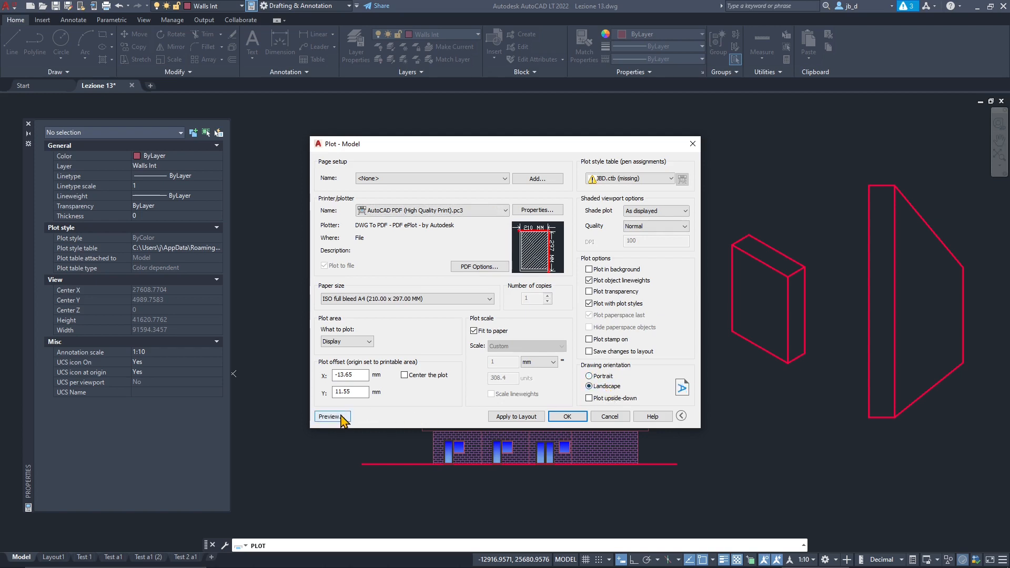
left_click(345, 342)
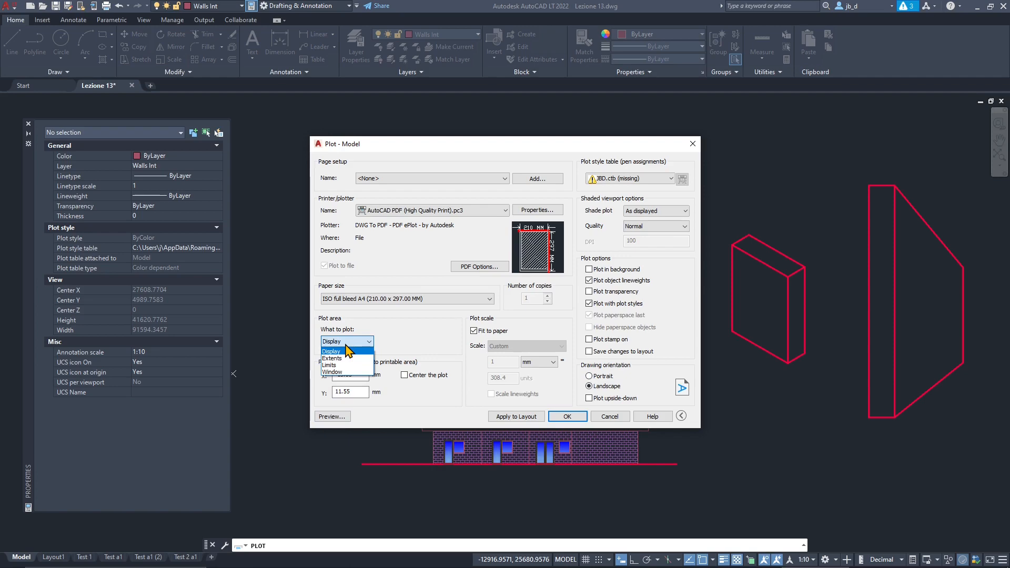
left_click(330, 365)
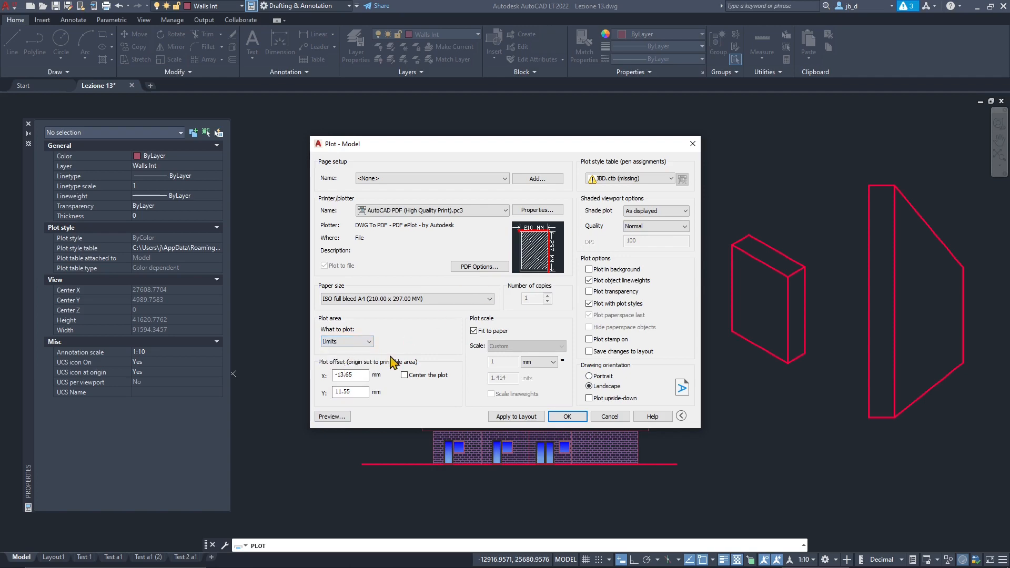
left_click(348, 413)
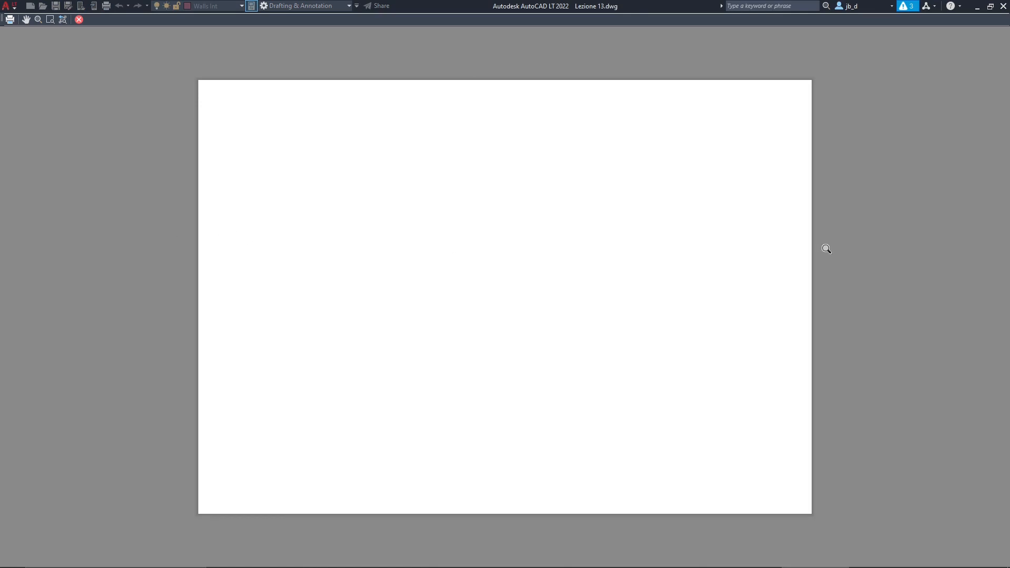
left_click(80, 21)
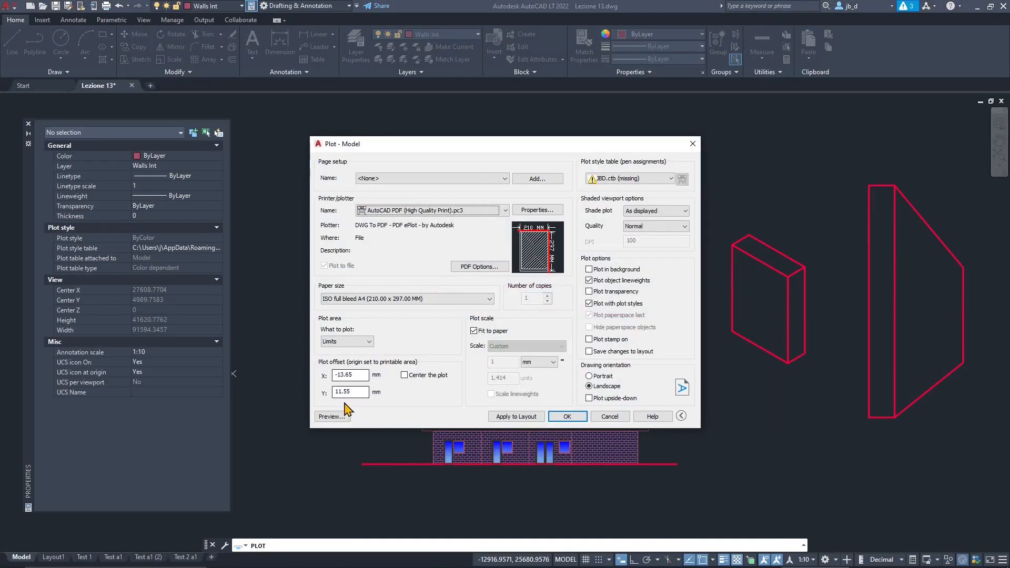
- Set the plot area to a Window drawn tightly around the apartment floor plan, leaving out both elevations
left_click(347, 342)
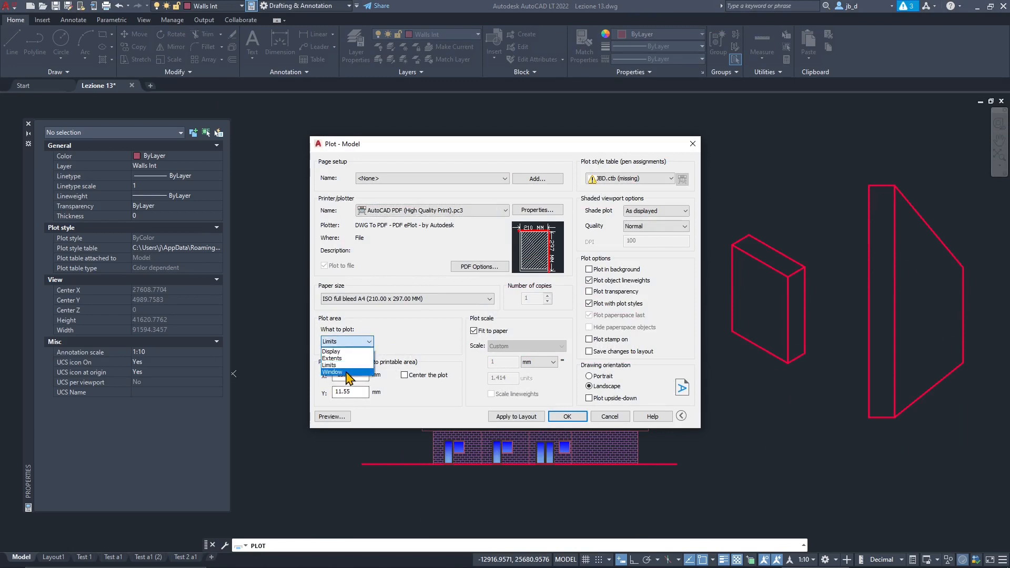
left_click(347, 372)
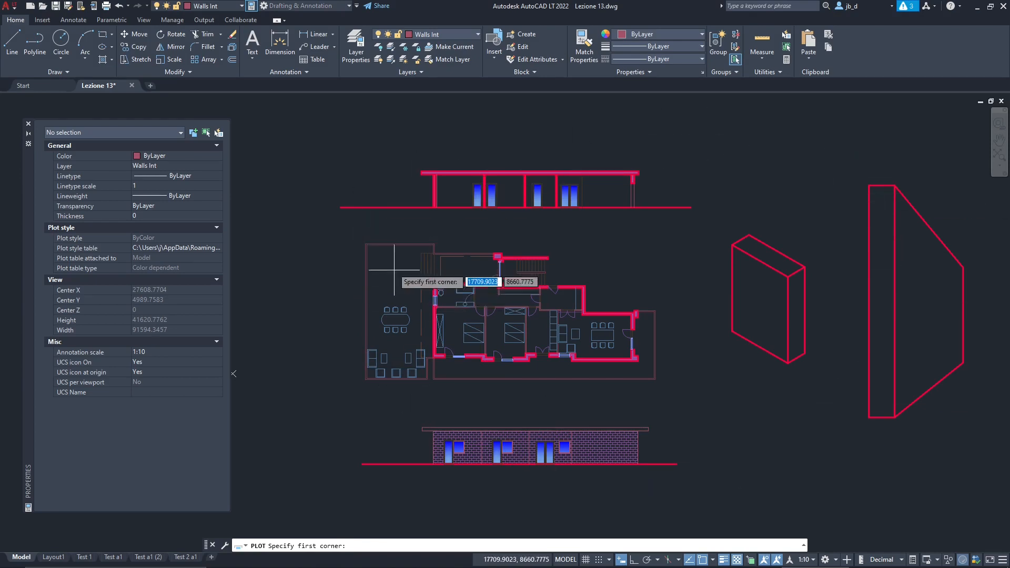
left_click(359, 236)
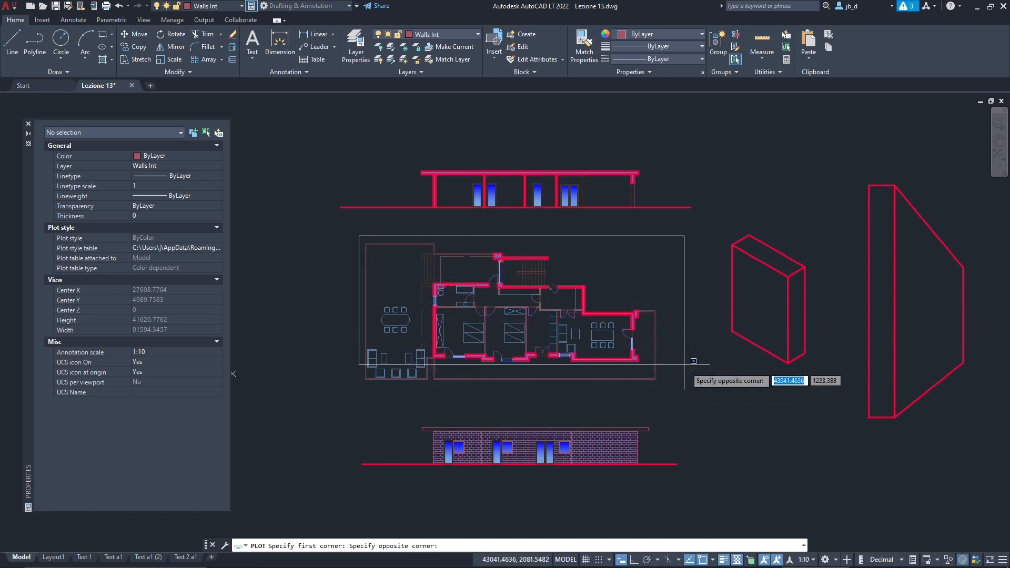
left_click(664, 390)
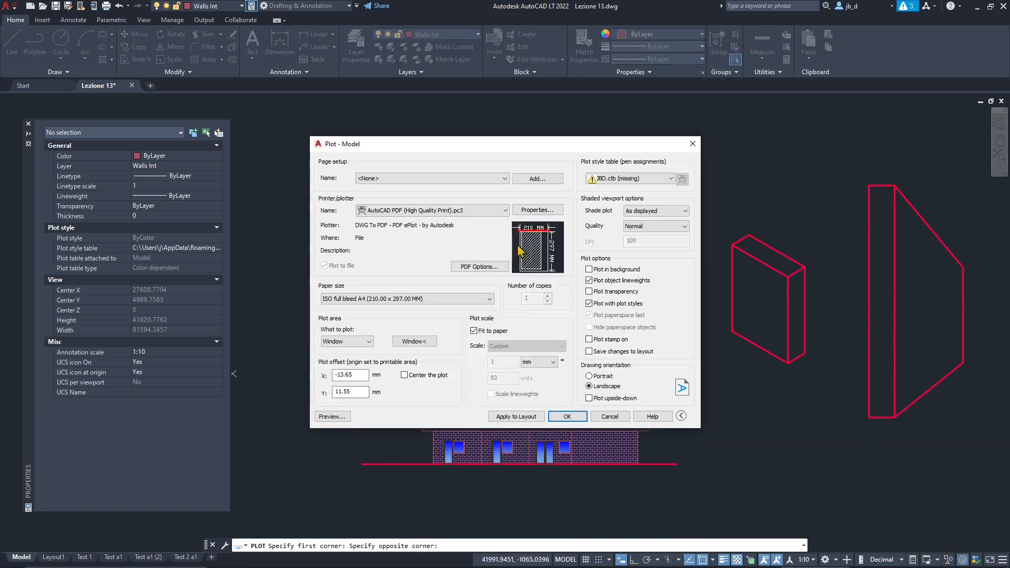
- Preview the windowed landscape plot, examine the door dimension text, walls and hatching up close, and return to the plot settings
mouse_move(534, 238)
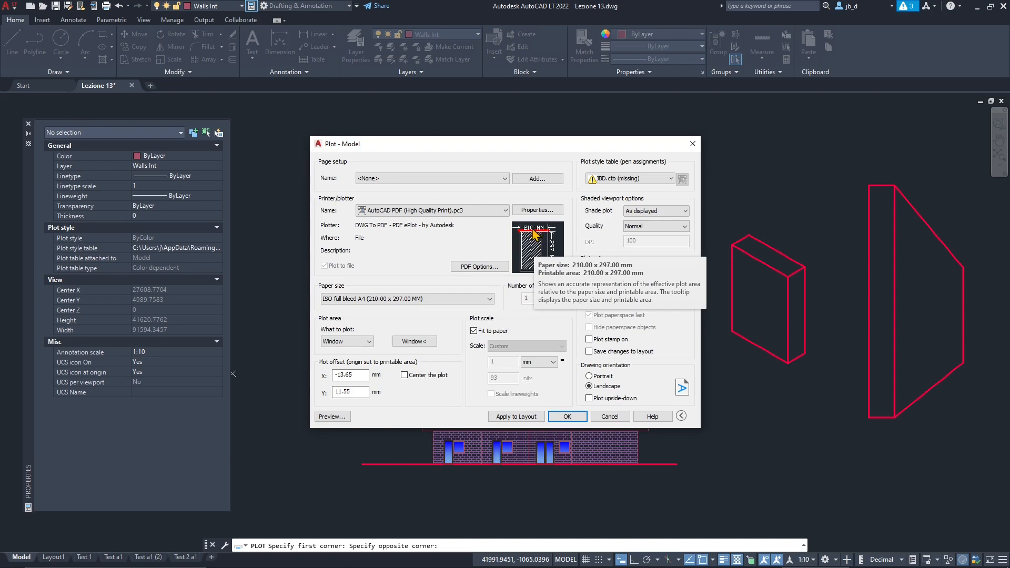
left_click(336, 416)
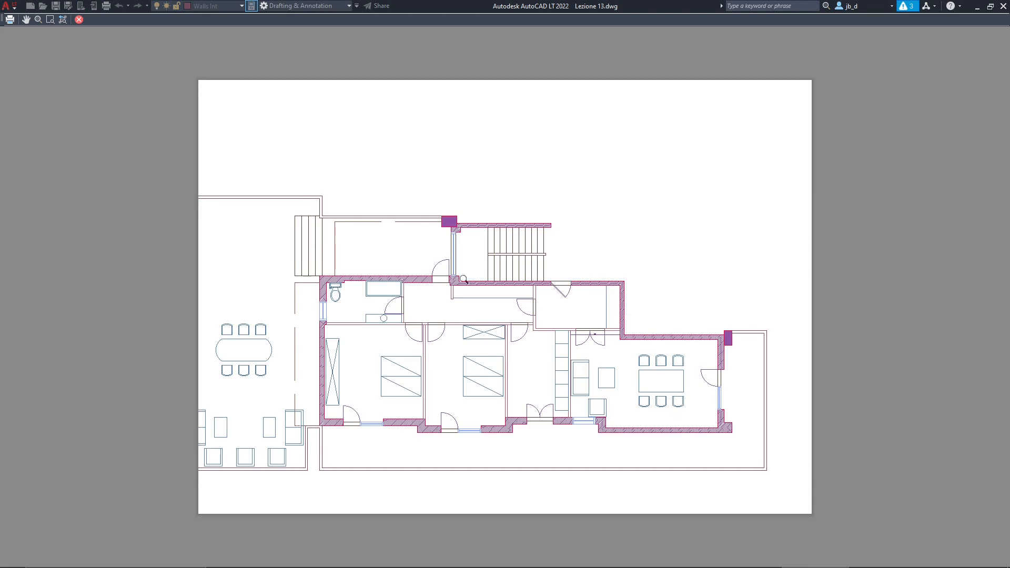
scroll(604, 414, "up", 3)
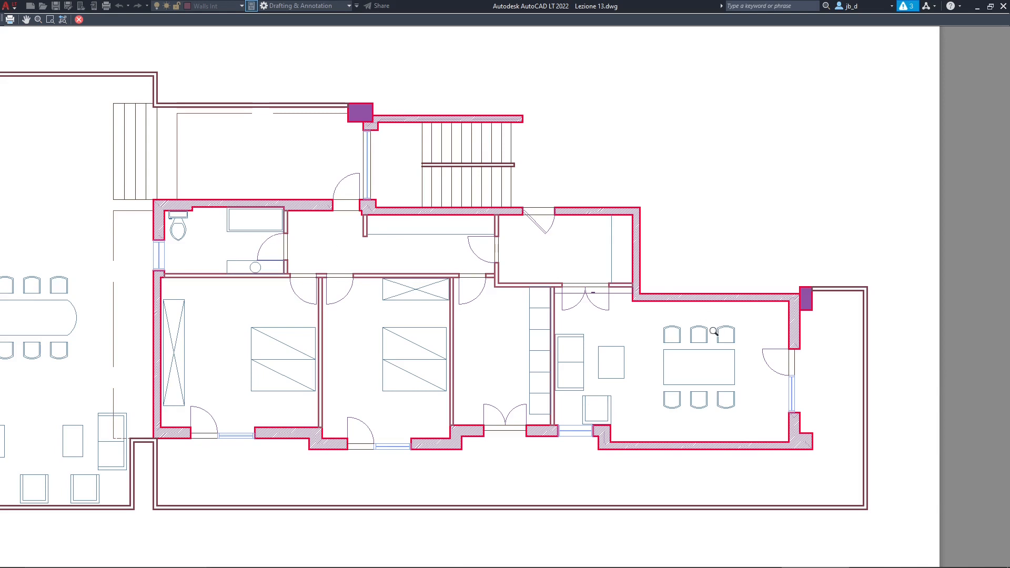
scroll(714, 331, "up", 6)
scroll(382, 246, "up", 8)
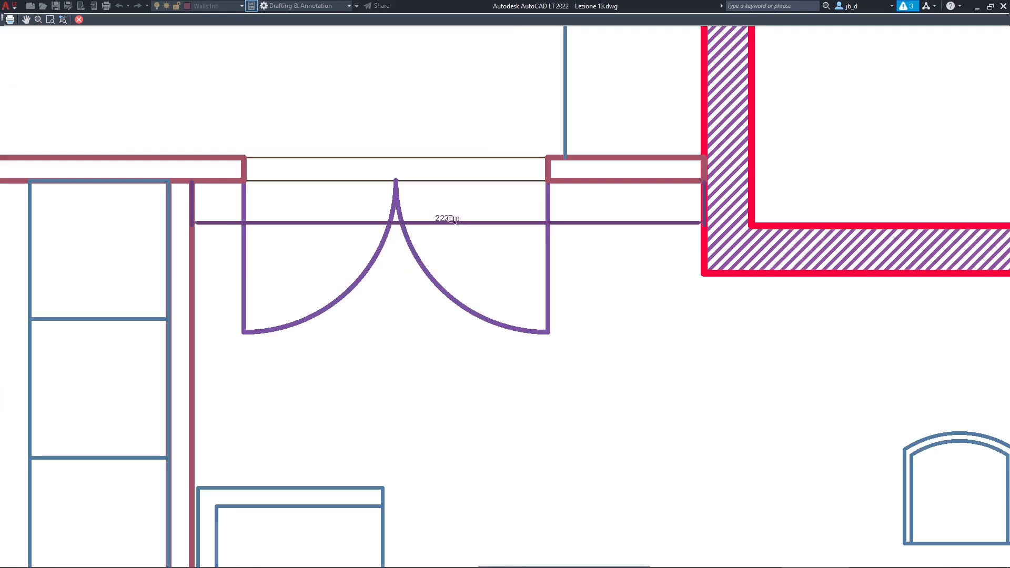
scroll(633, 243, "down", 10)
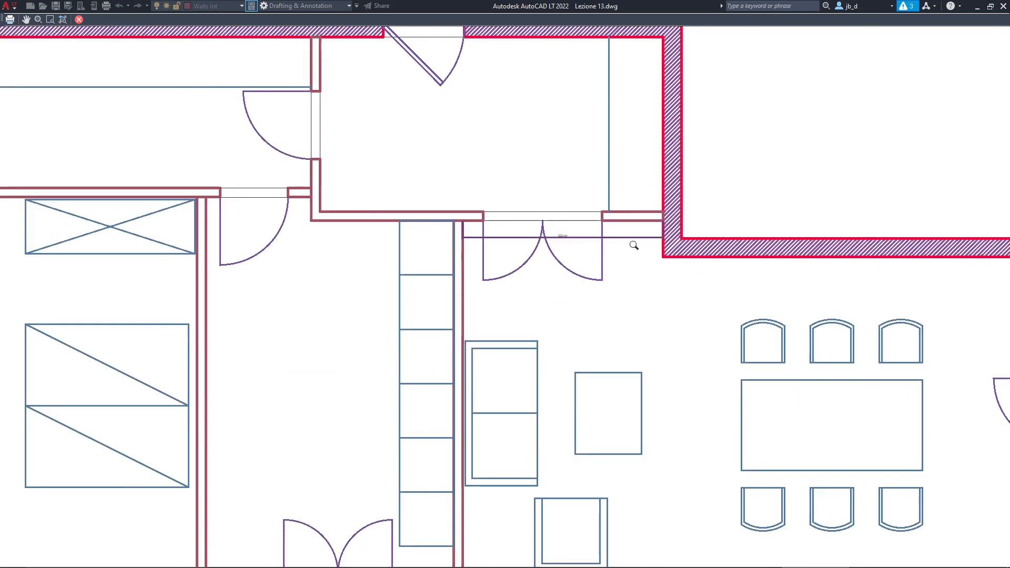
scroll(616, 237, "up", 10)
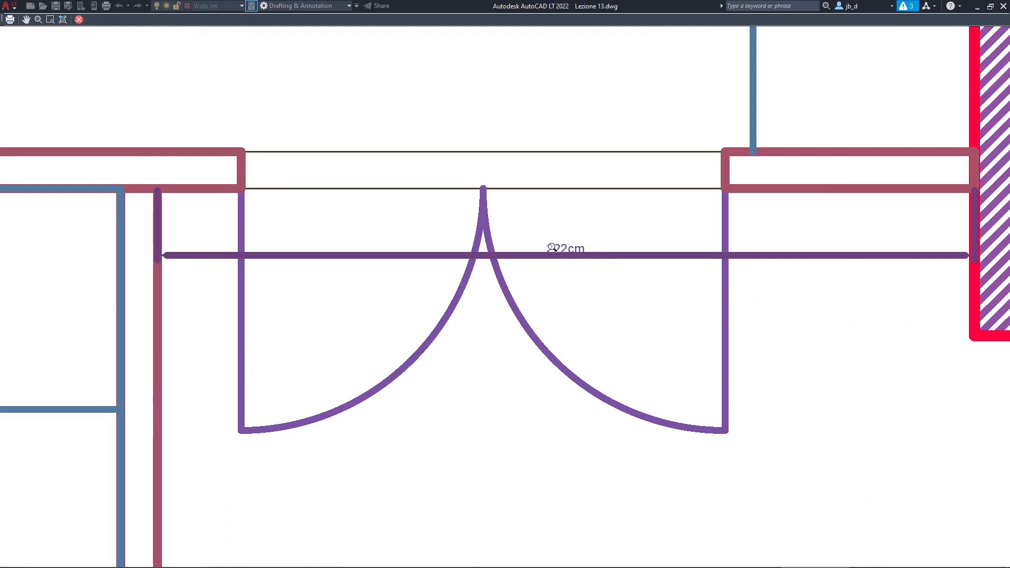
scroll(592, 288, "down", 10)
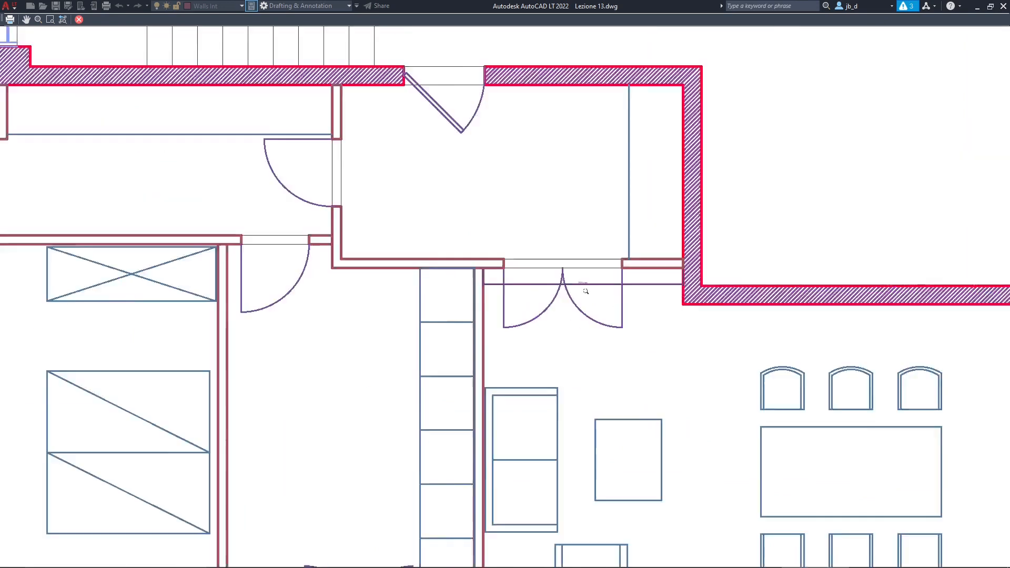
scroll(521, 305, "up", 2)
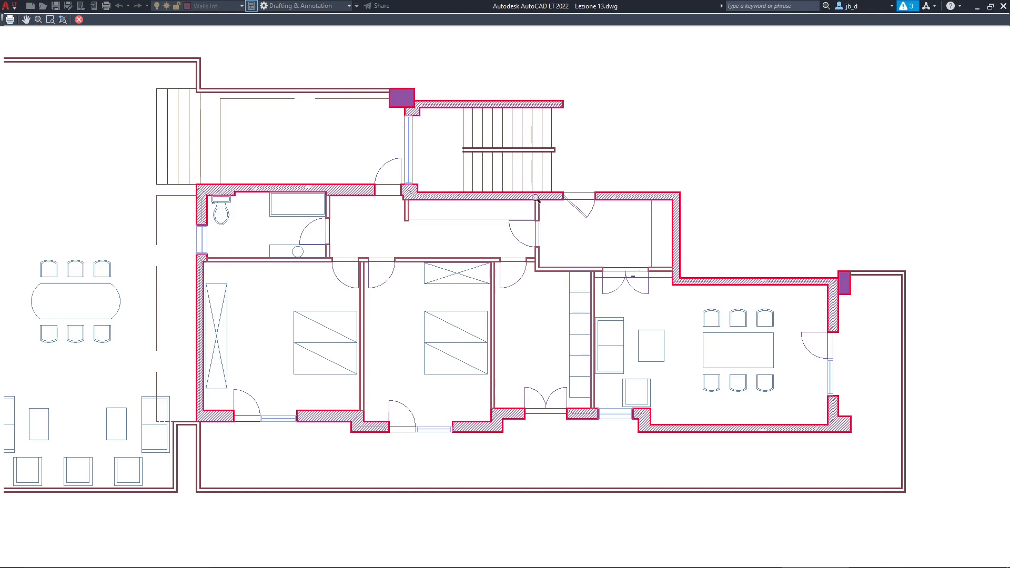
scroll(349, 241, "up", 10)
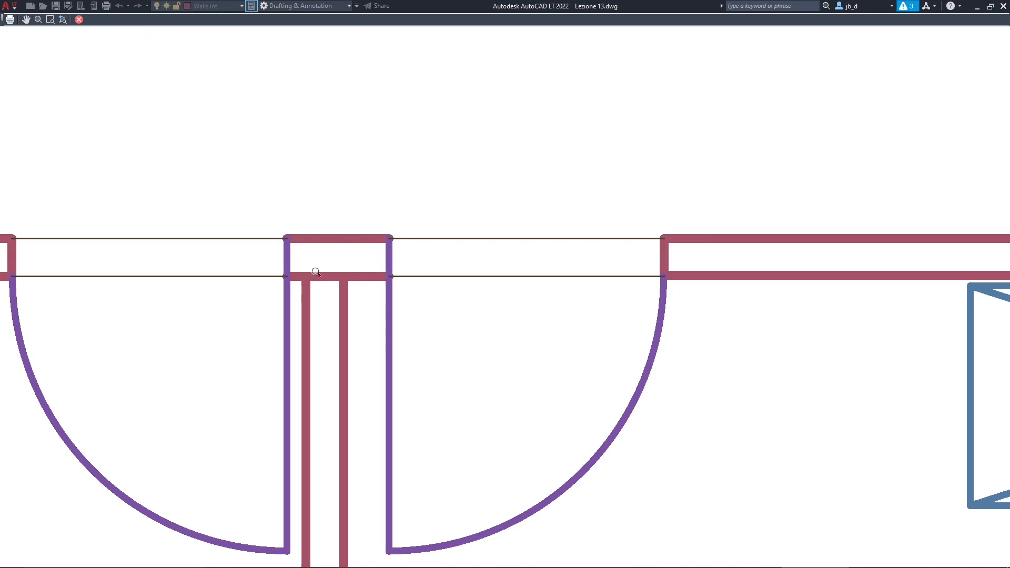
scroll(315, 272, "down", 10)
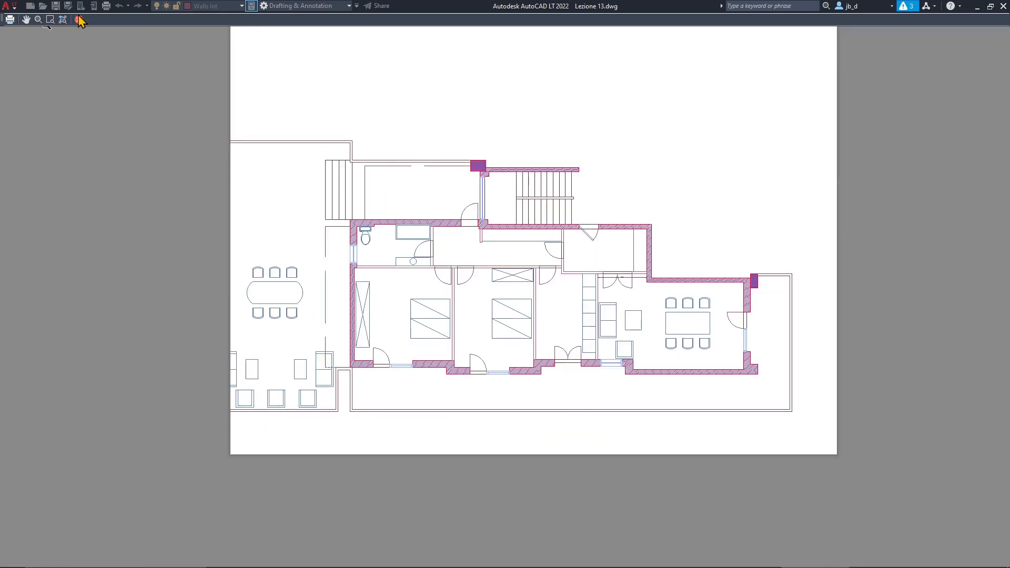
left_click(79, 20)
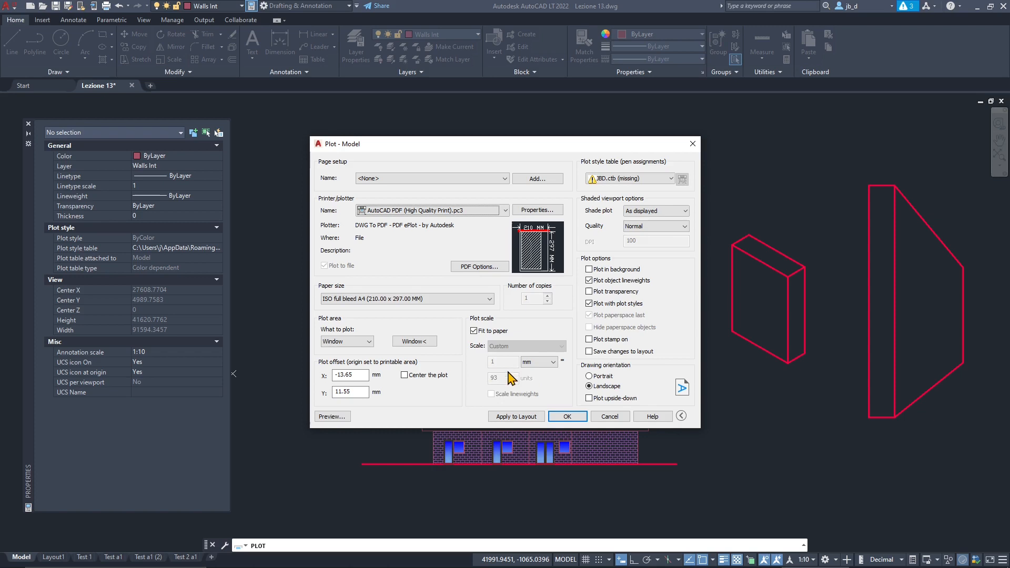
- Turn off Fit to paper and set the plot scale to 1:100
left_click(474, 331)
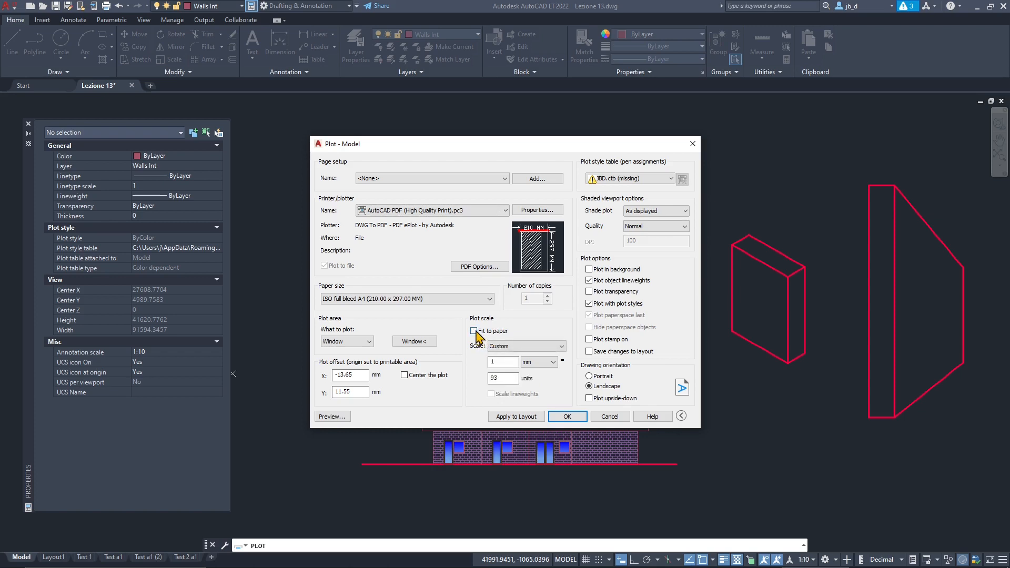
left_click(506, 346)
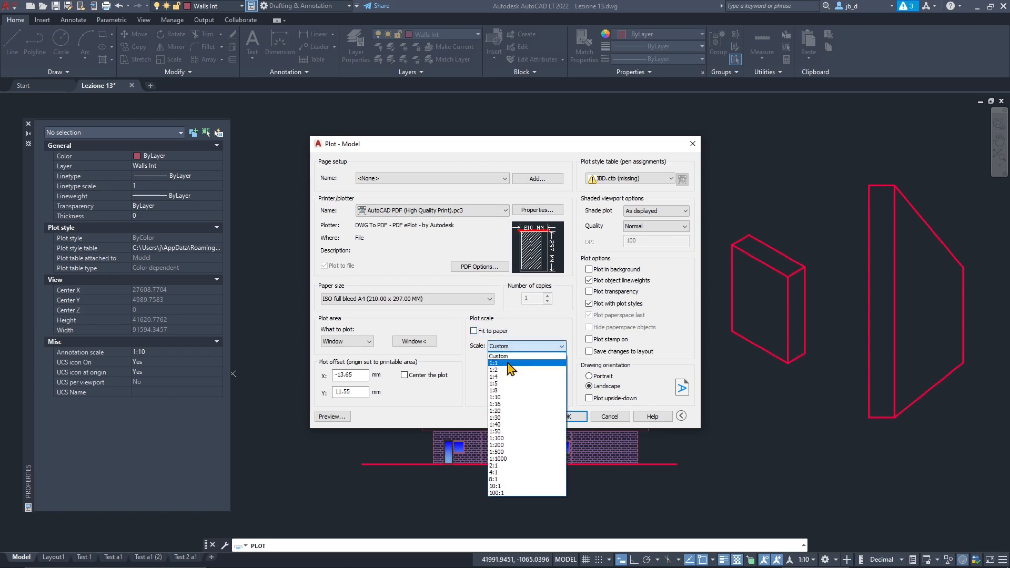
left_click(510, 438)
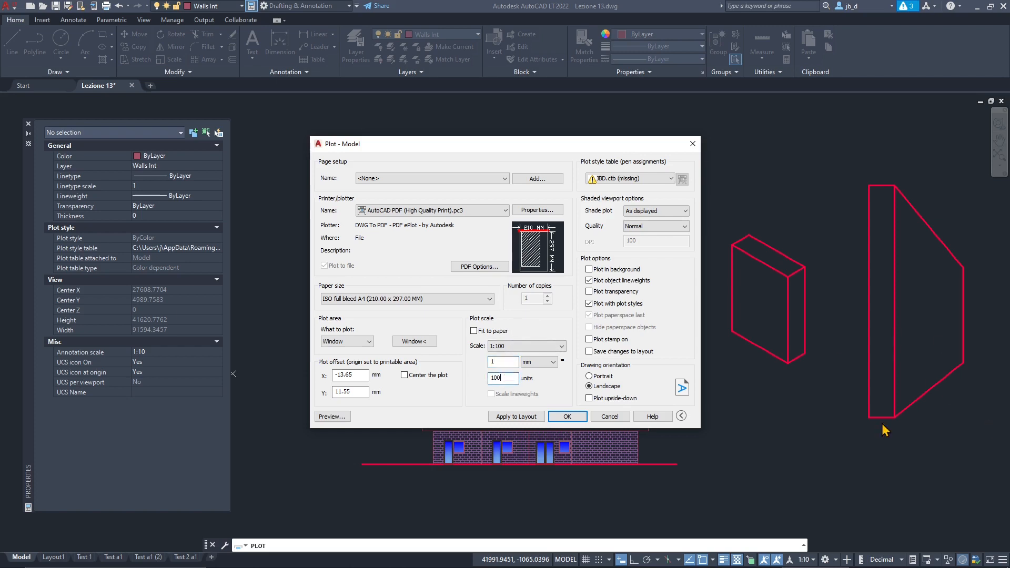
- Preview the 1:100 plot despite the annotation scale mismatch, examine how the floor plan fits the sheet, and return to the plot settings
left_click(330, 416)
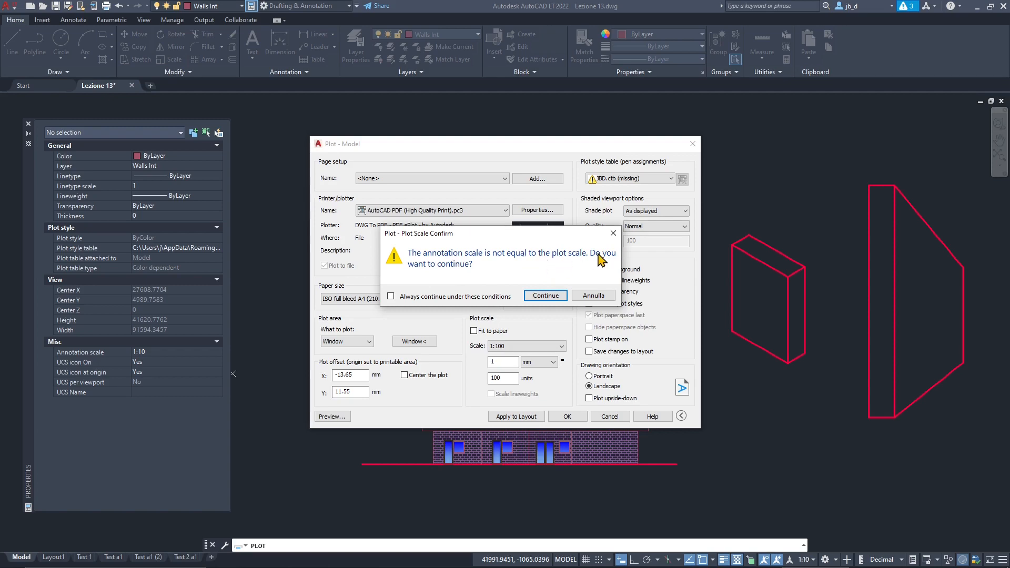
left_click(545, 295)
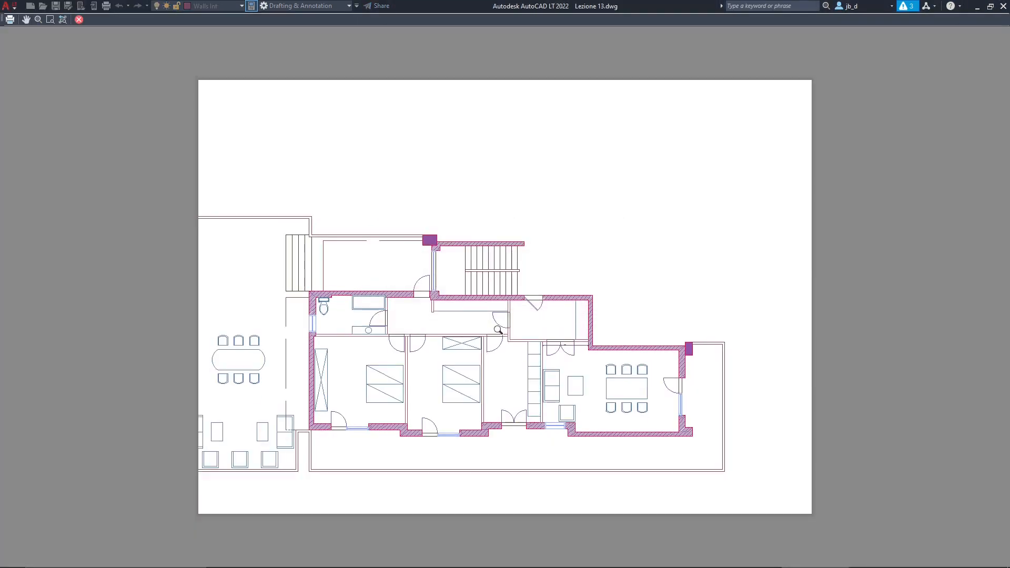
scroll(537, 424, "up", 2)
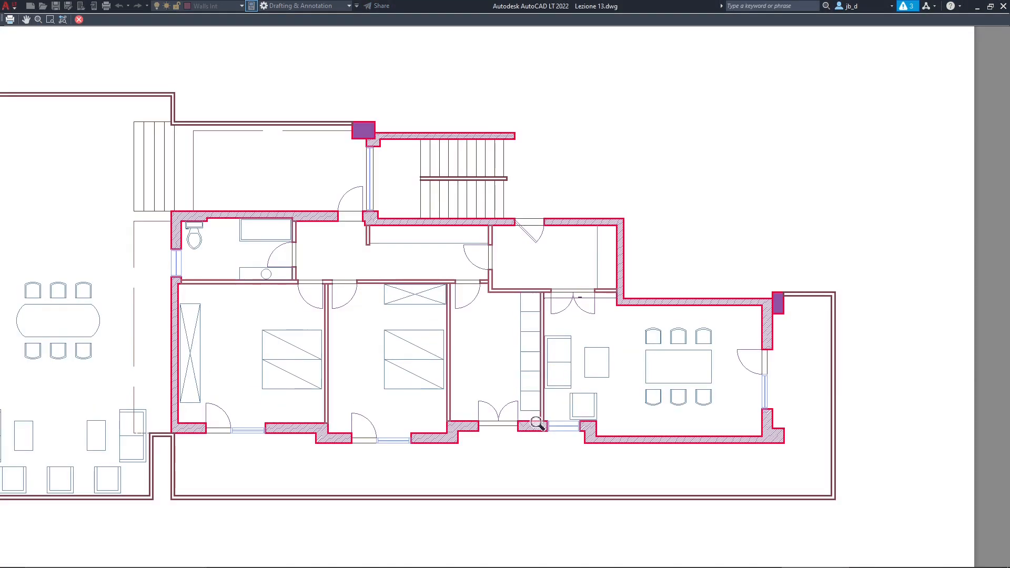
scroll(536, 423, "down", 2)
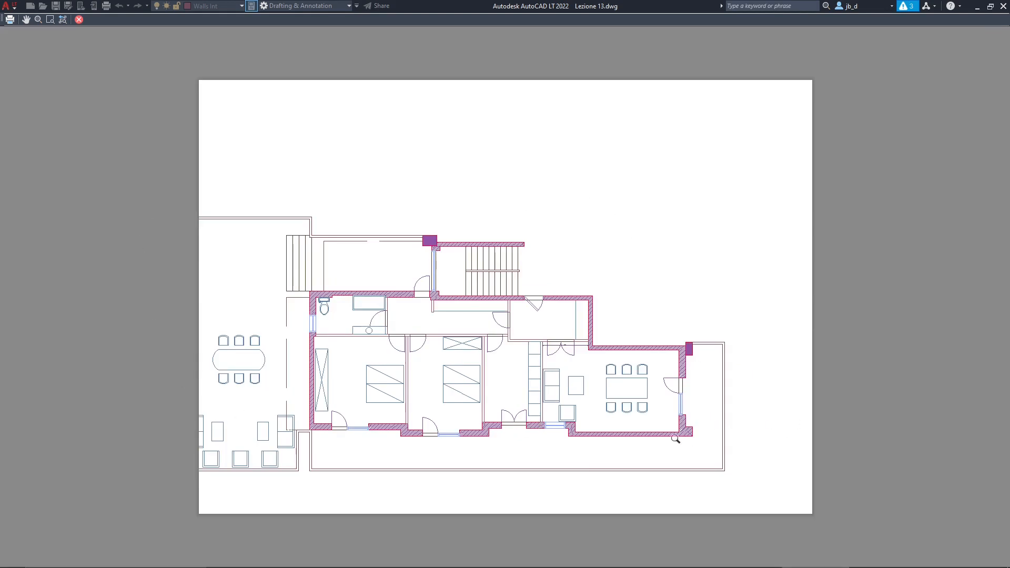
scroll(510, 417, "up", 2)
scroll(583, 322, "up", 5)
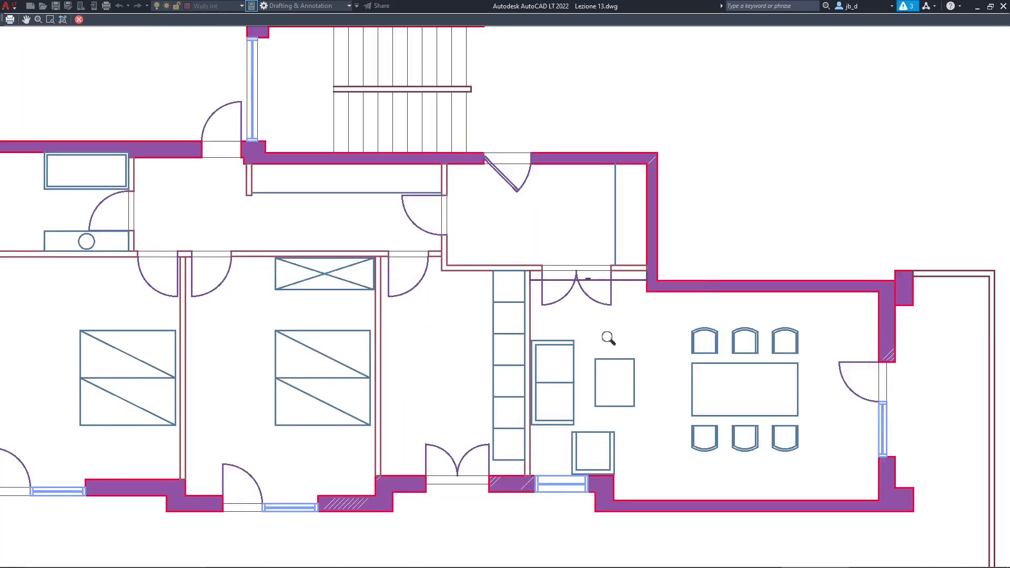
scroll(543, 284, "down", 6)
scroll(459, 371, "down", 2)
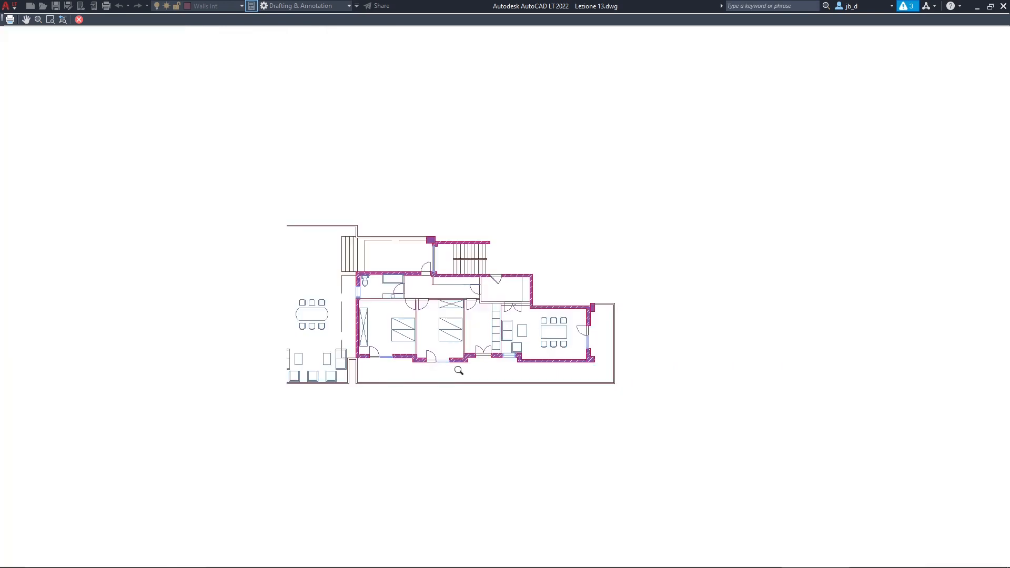
scroll(468, 281, "up", 2)
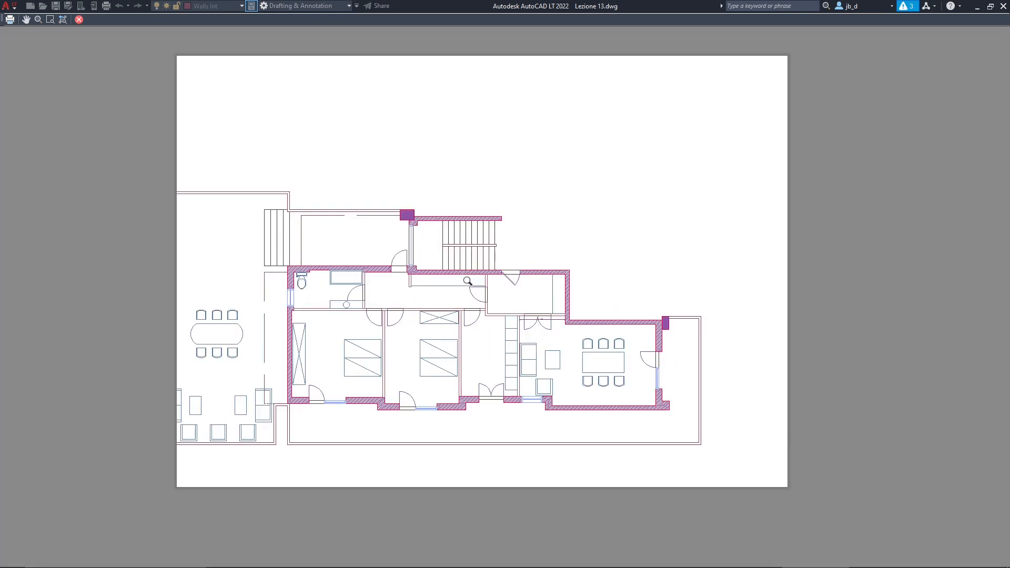
left_click(79, 20)
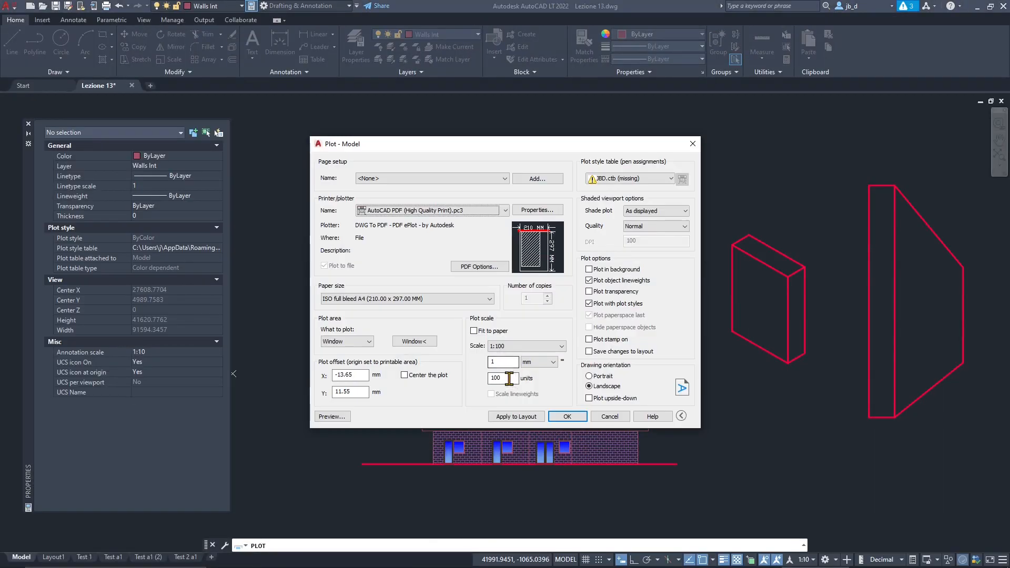
- Redraw the plot window around the floor plan, starting farther out beyond the terrace's outer wall
double_click(509, 378)
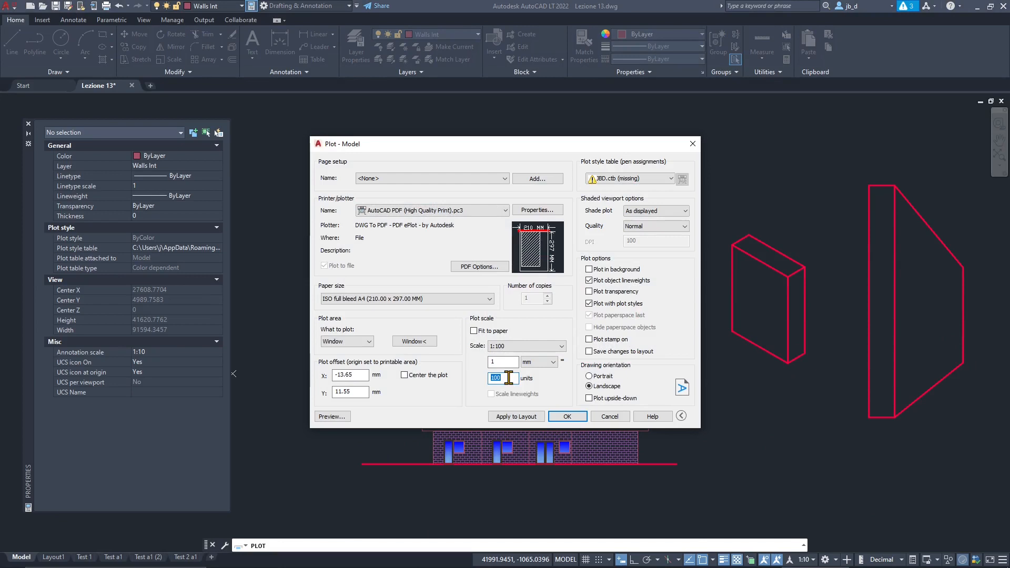
left_click(509, 378)
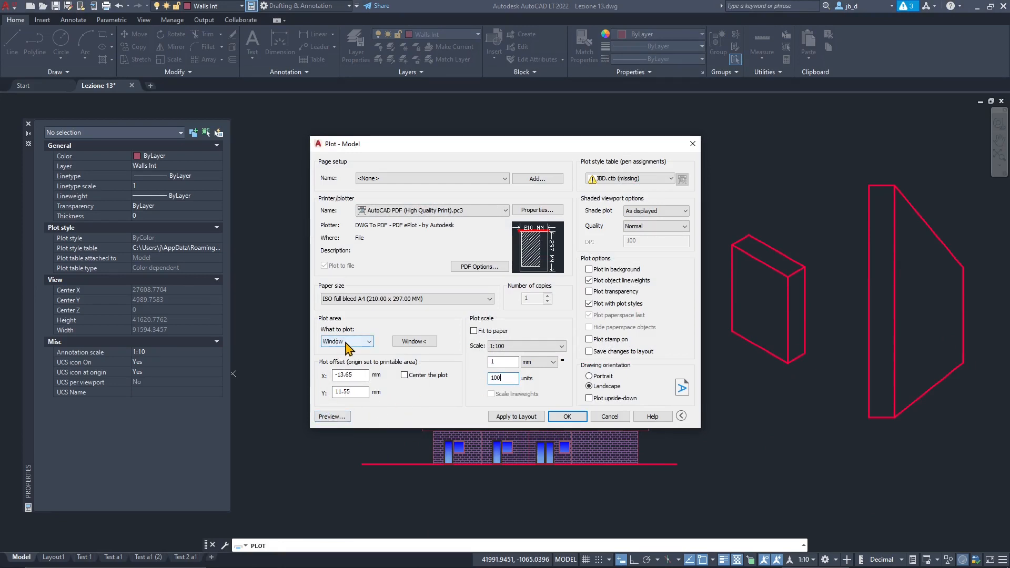
left_click(413, 341)
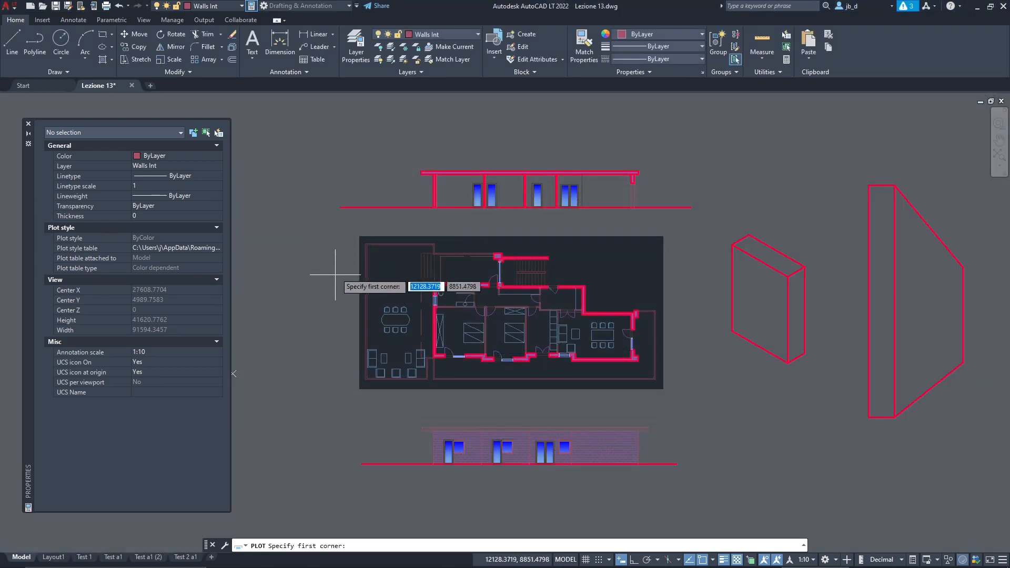
left_click(349, 238)
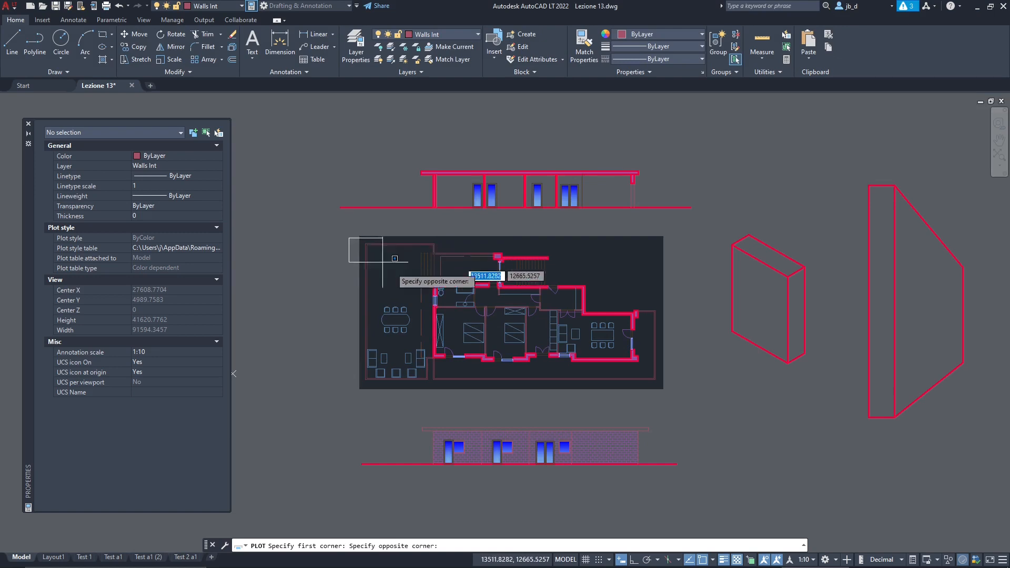
left_click(657, 388)
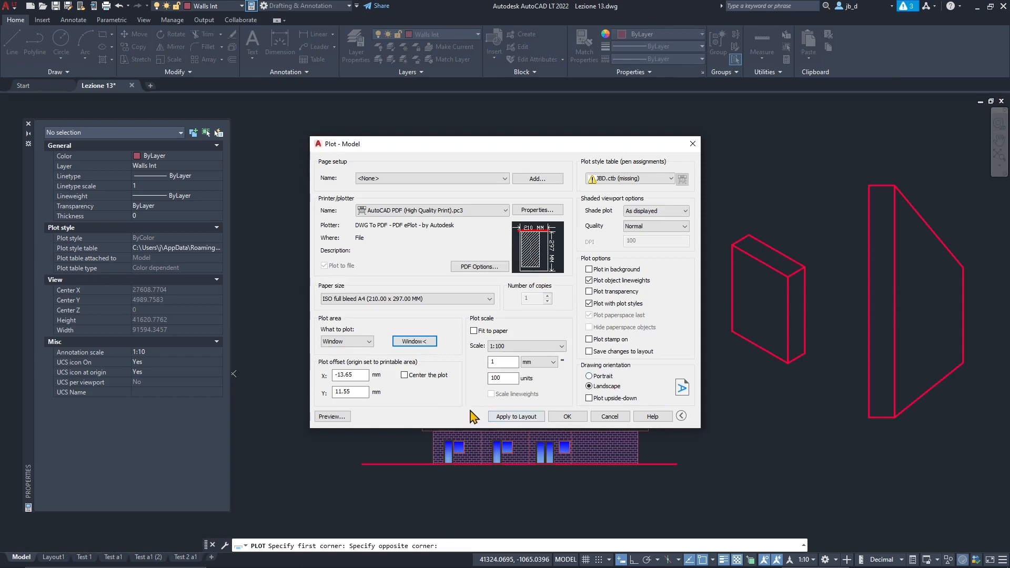
- Preview the 1:100 sheet with the redrawn window, check the terrace edge, and return to the plot settings
left_click(333, 416)
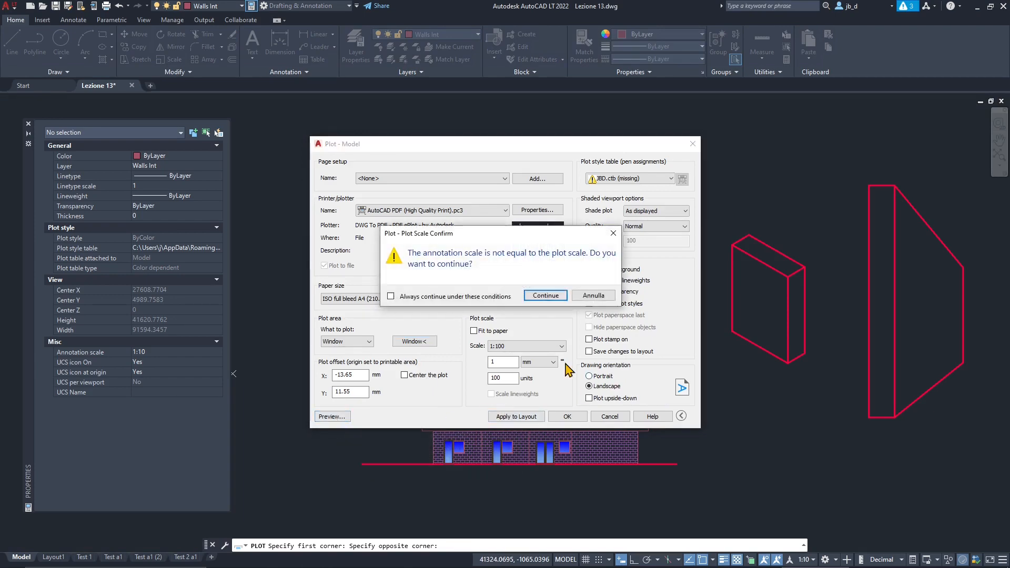
left_click(541, 295)
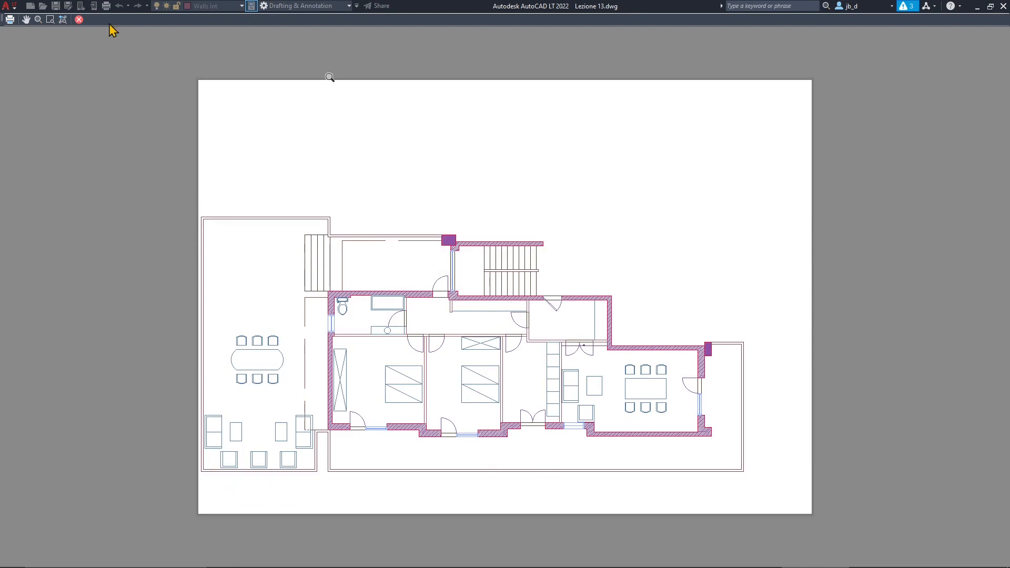
left_click(79, 20)
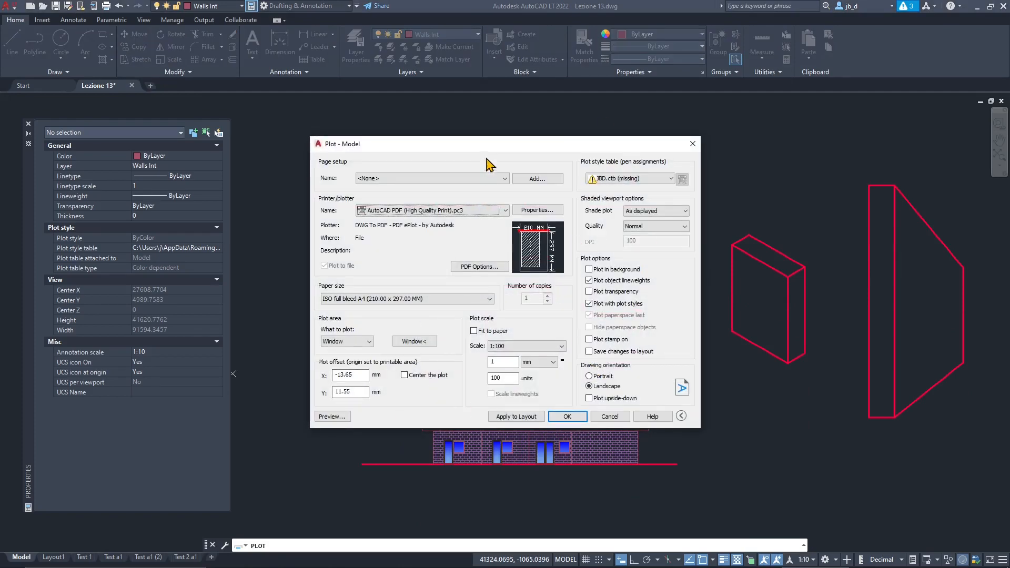
- Try None as the plot style table in place of the missing JBD.ctb
left_click_drag(487, 150, 506, 143)
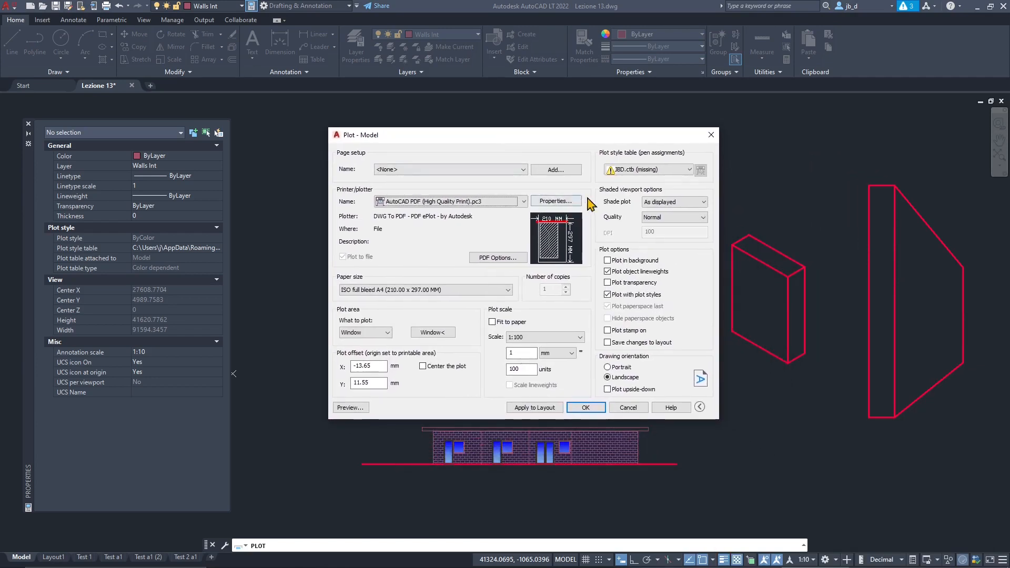
left_click(622, 169)
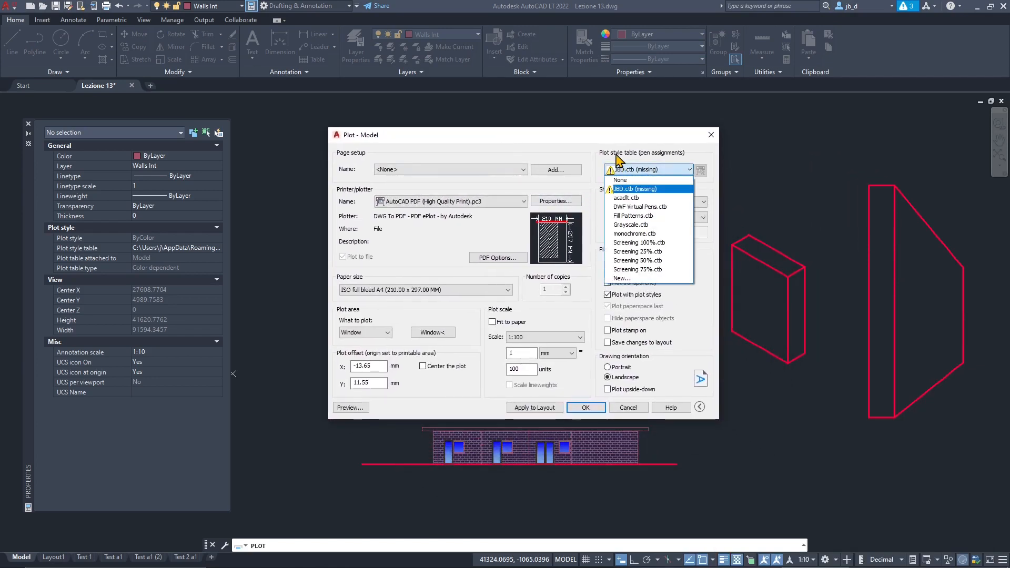
left_click(644, 180)
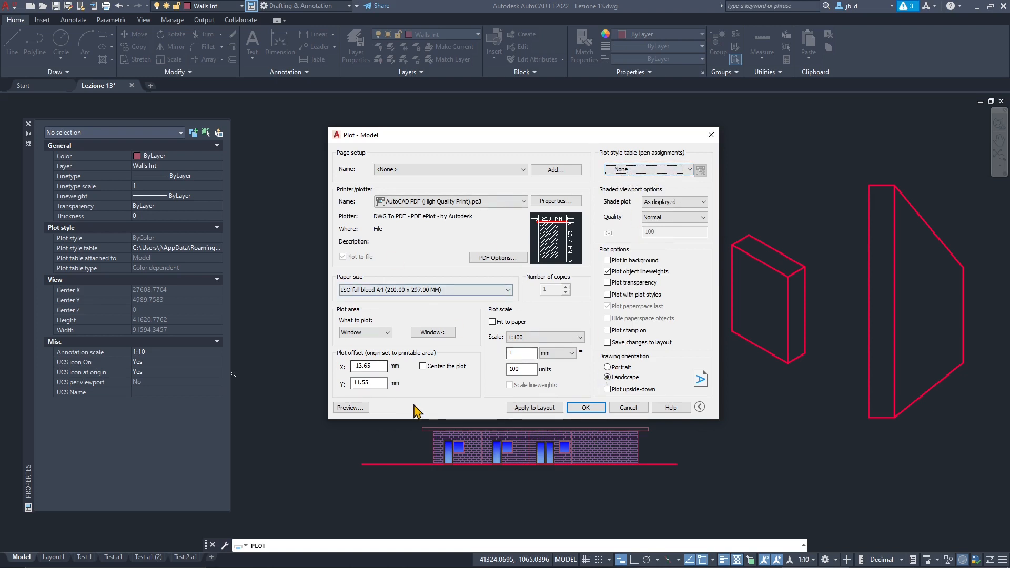
- Assign Grayscale.ctb as the plot style table for the floor plan print
mouse_move(497, 136)
left_mouse_down()
mouse_move(768, 167)
mouse_move(490, 149)
left_mouse_up()
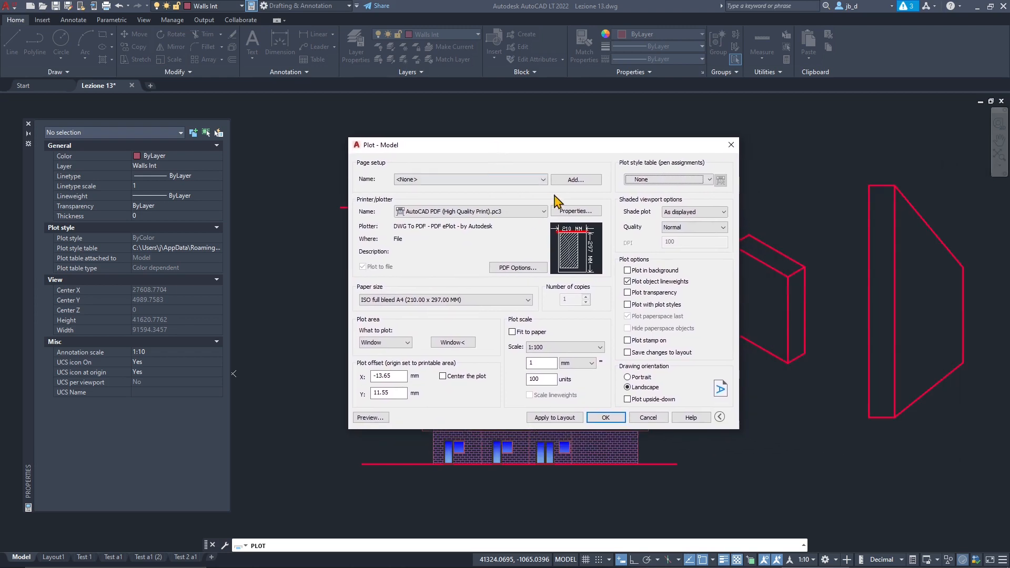
left_click(643, 181)
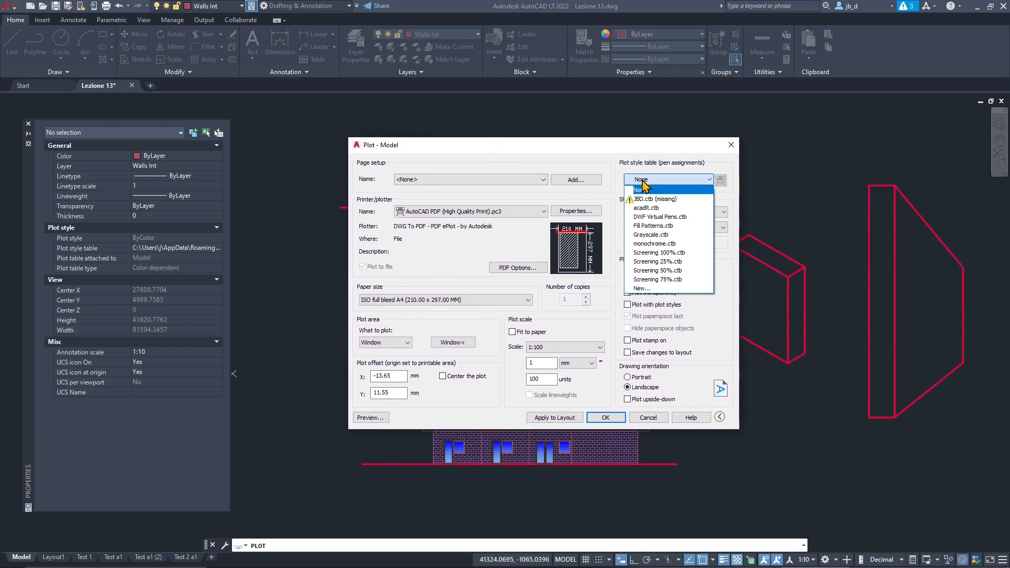
left_click(656, 234)
left_click(563, 312)
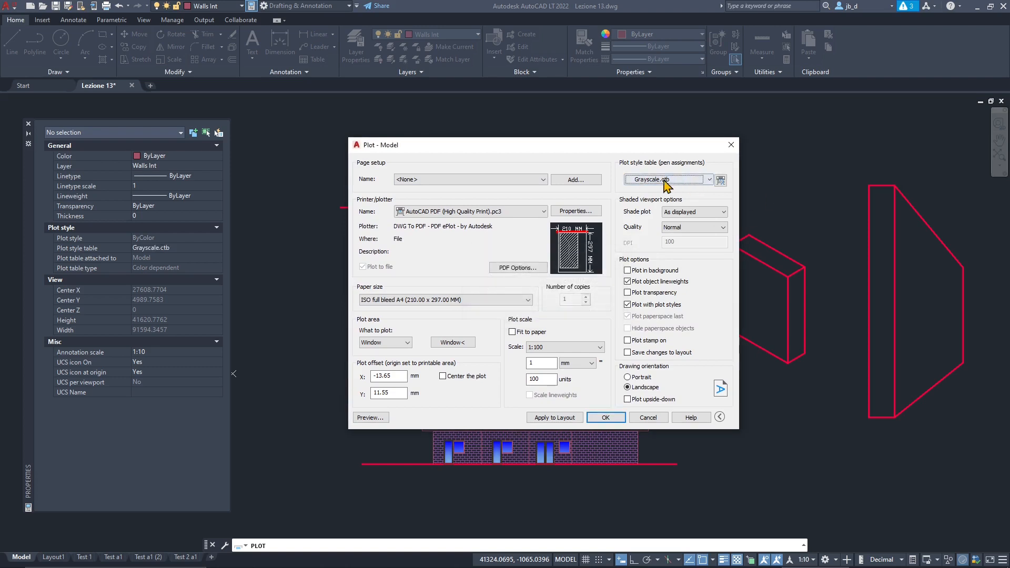